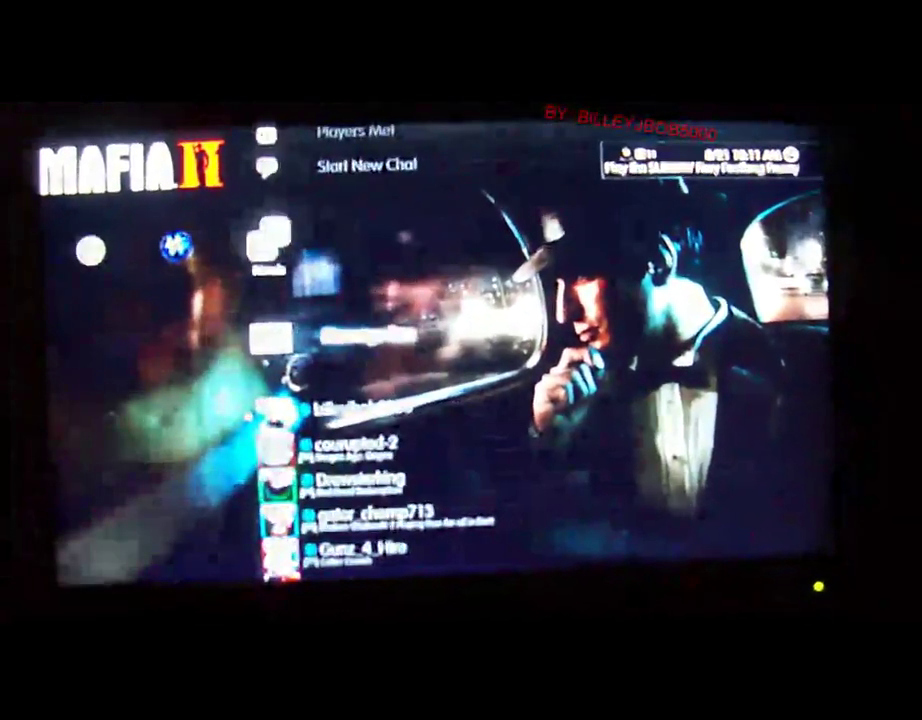
{"action": "key", "text": "Down"}
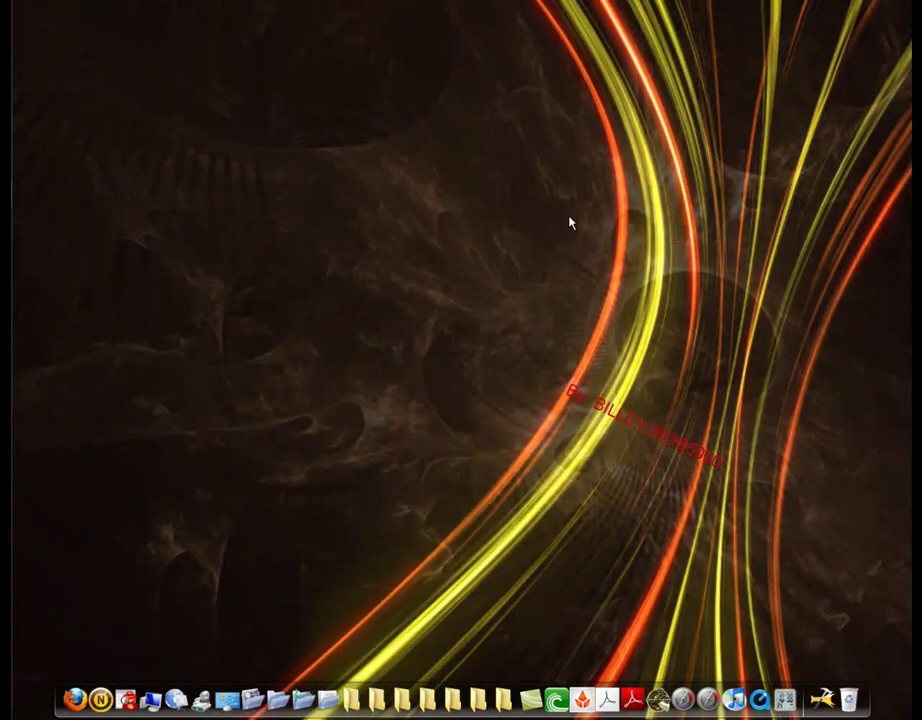
Launch the HxD hex editor from the installed programs.
{"action": "mouse_move", "coordinate": [12, 375]}
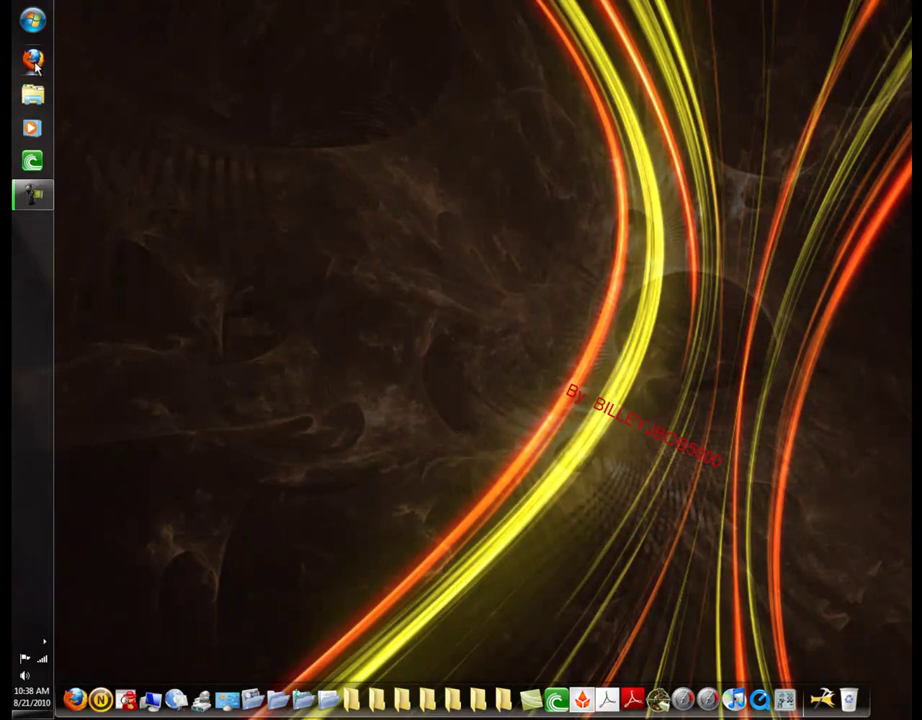
{"action": "left_click", "coordinate": [33, 17]}
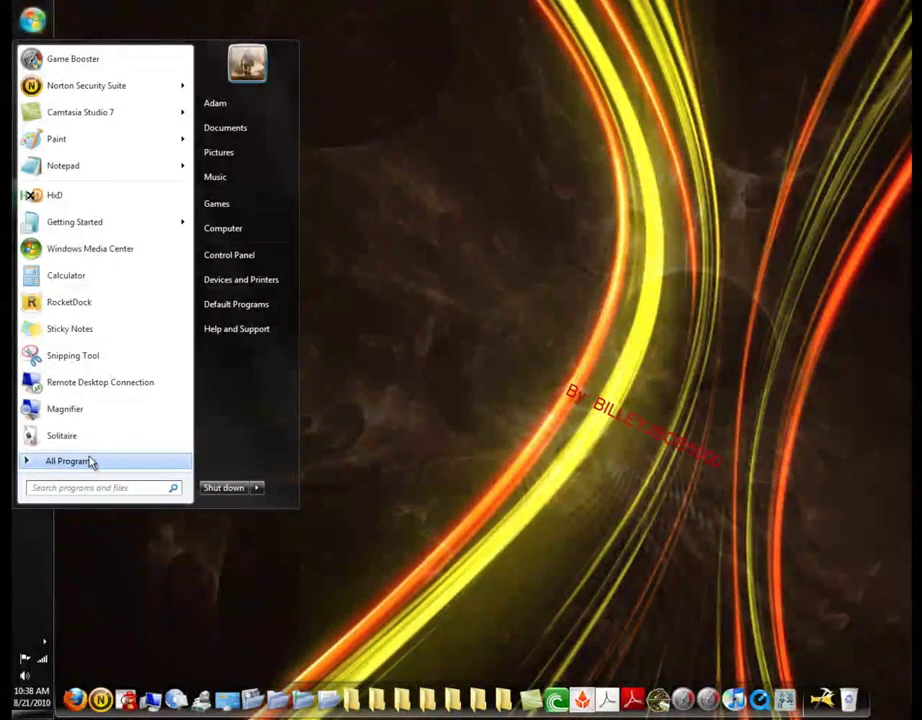
{"action": "left_click", "coordinate": [91, 460]}
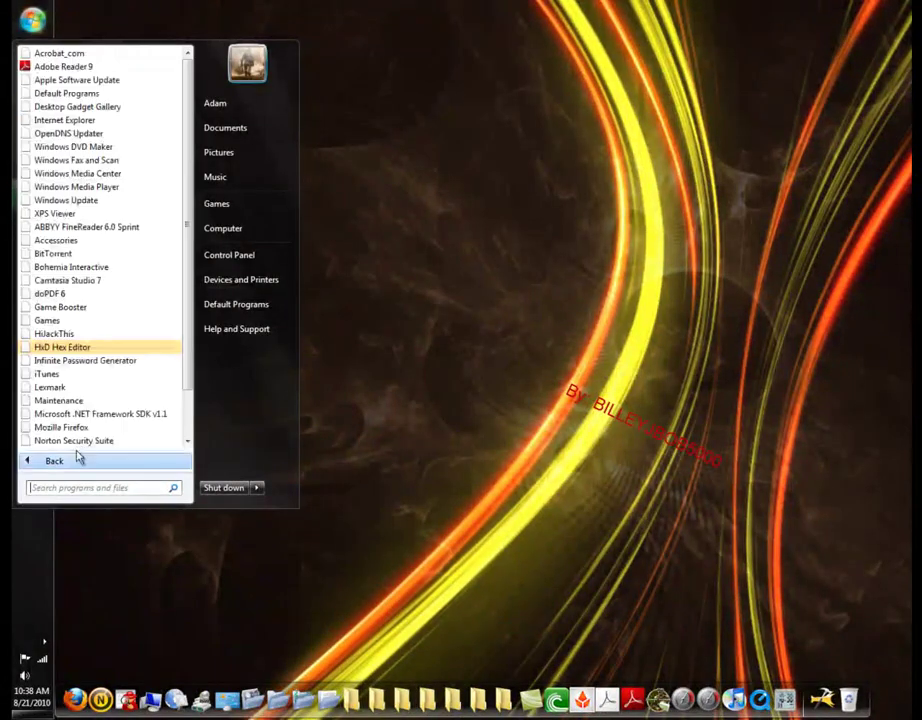
{"action": "left_click", "coordinate": [88, 349]}
{"action": "left_click", "coordinate": [101, 379]}
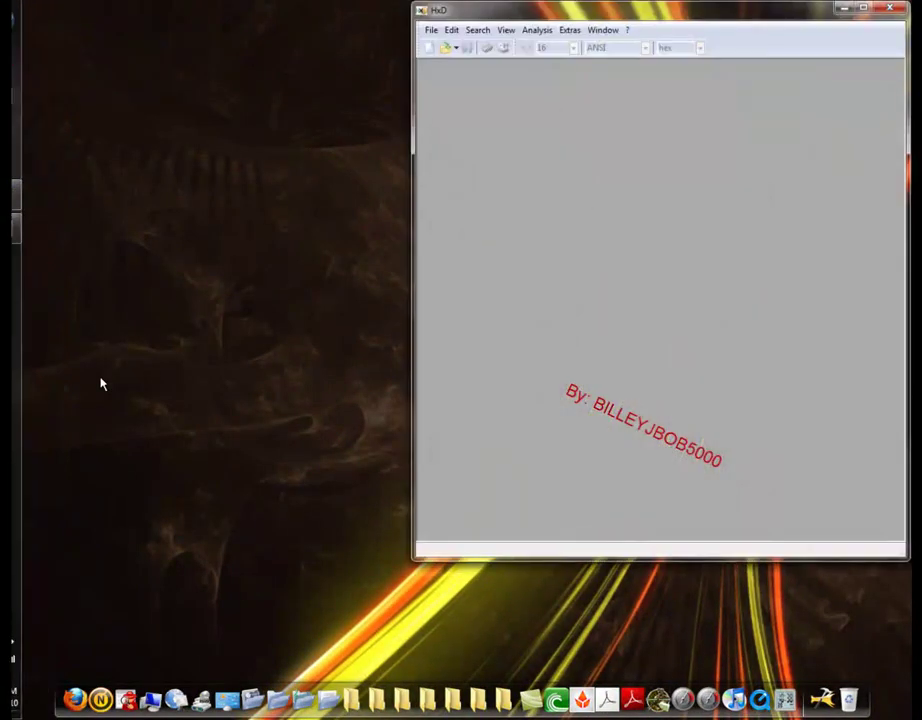
Open GPAD0_MP.PRF from PS3\SAVEDATA\BLUS30377-AUTO- on USB drive I: and widen the editor window.
{"action": "left_click", "coordinate": [431, 30]}
{"action": "left_click", "coordinate": [436, 61]}
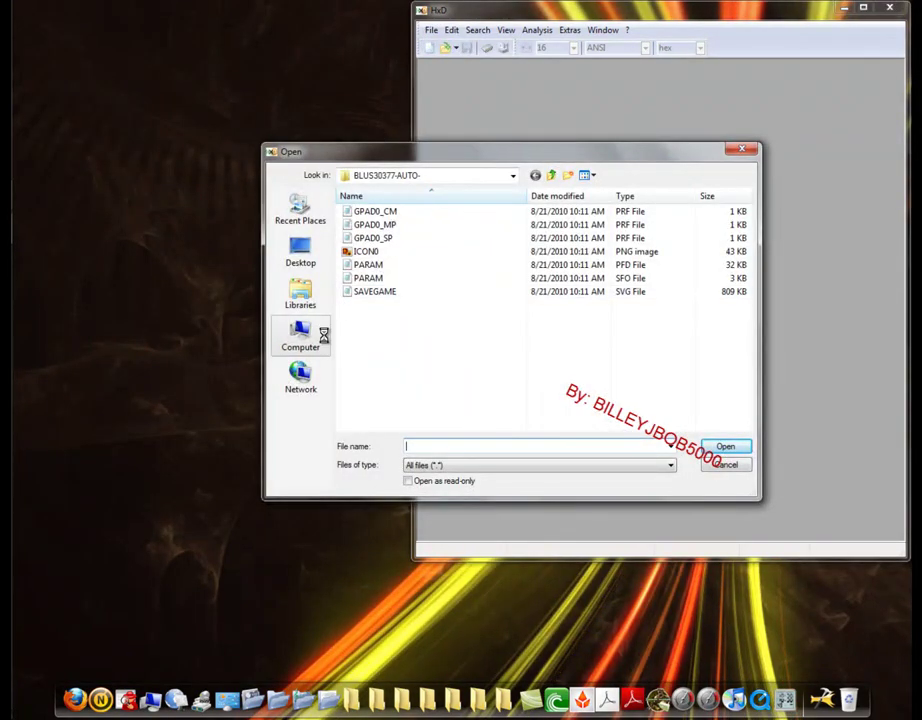
{"action": "left_click", "coordinate": [302, 335]}
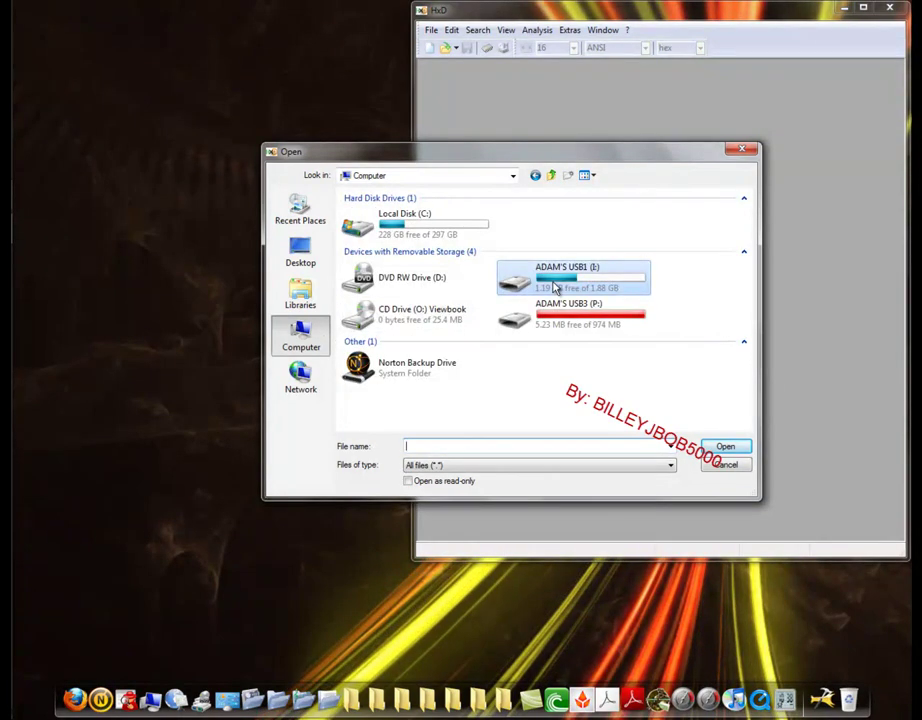
{"action": "double_click", "coordinate": [553, 286]}
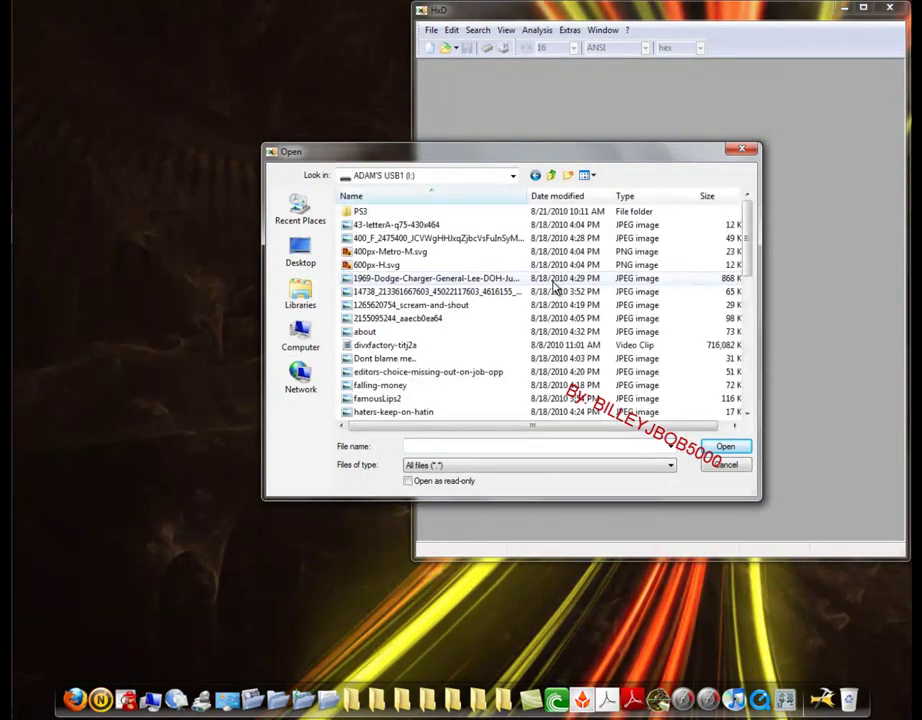
{"action": "double_click", "coordinate": [395, 214]}
{"action": "double_click", "coordinate": [375, 212]}
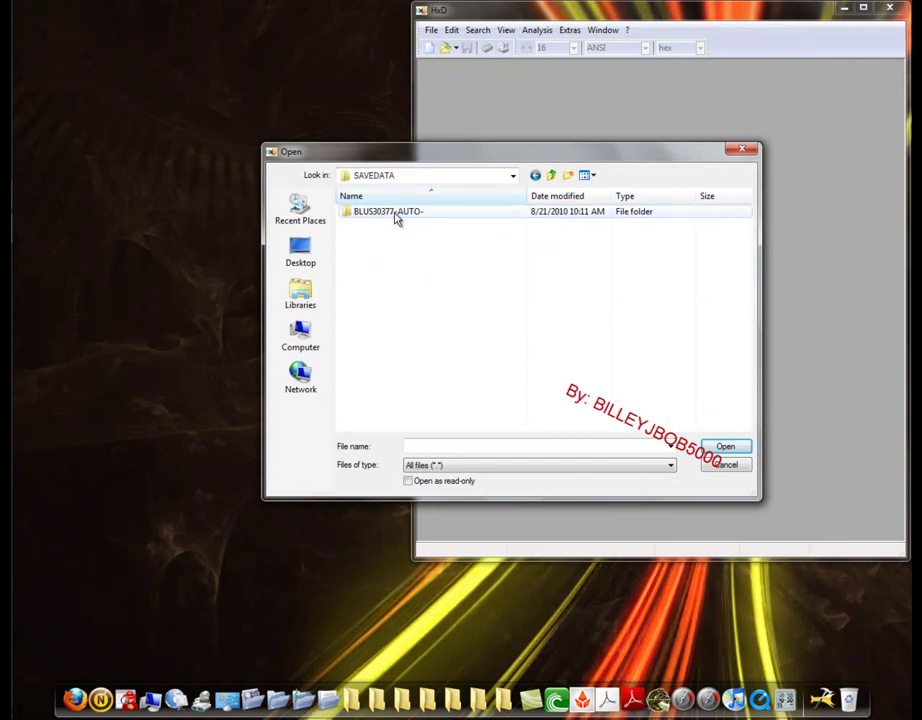
{"action": "double_click", "coordinate": [397, 216]}
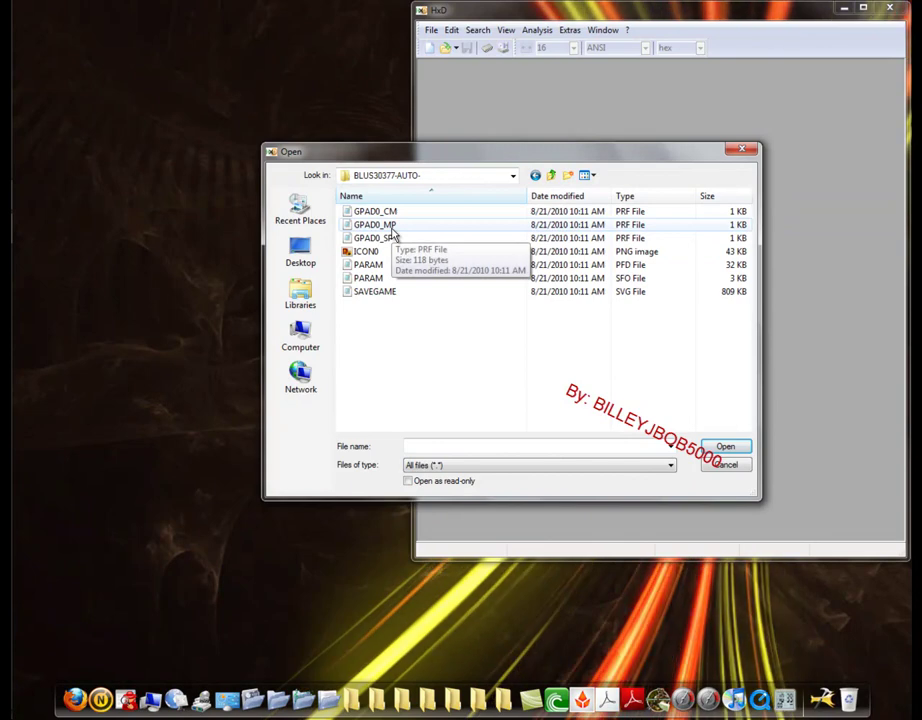
{"action": "double_click", "coordinate": [395, 226]}
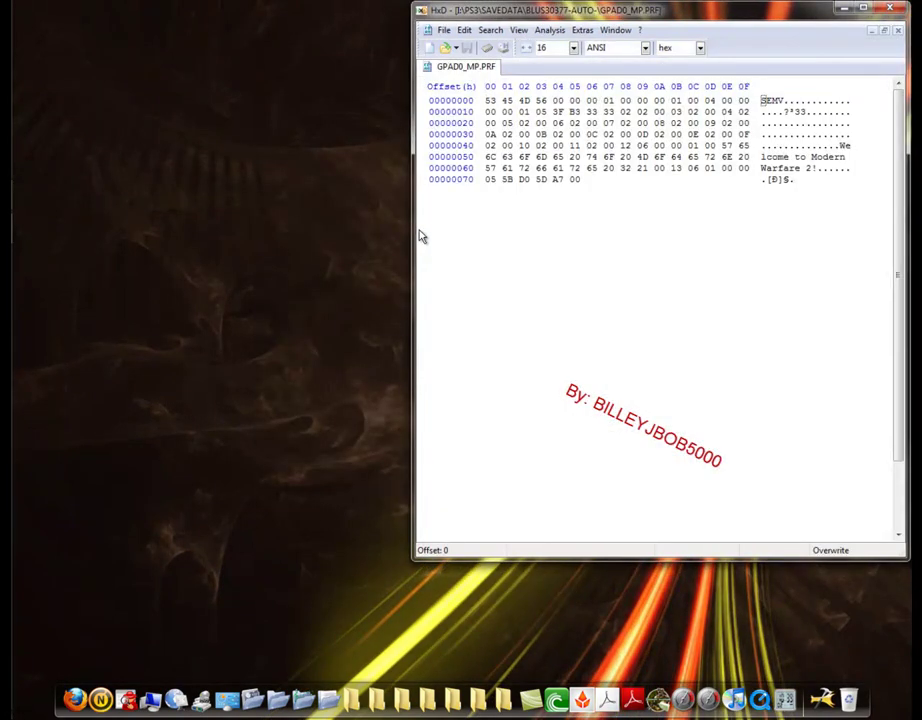
{"action": "left_click_drag", "start_coordinate": [410, 217], "coordinate": [365, 237]}
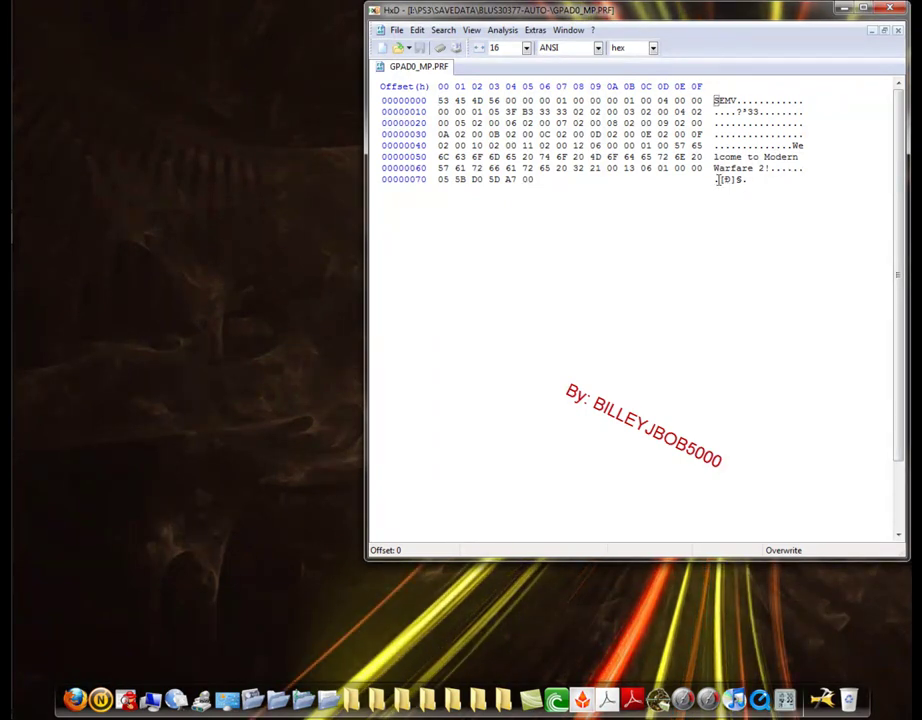
{"action": "left_click_drag", "start_coordinate": [717, 180], "coordinate": [731, 178]}
{"action": "left_click", "coordinate": [741, 210]}
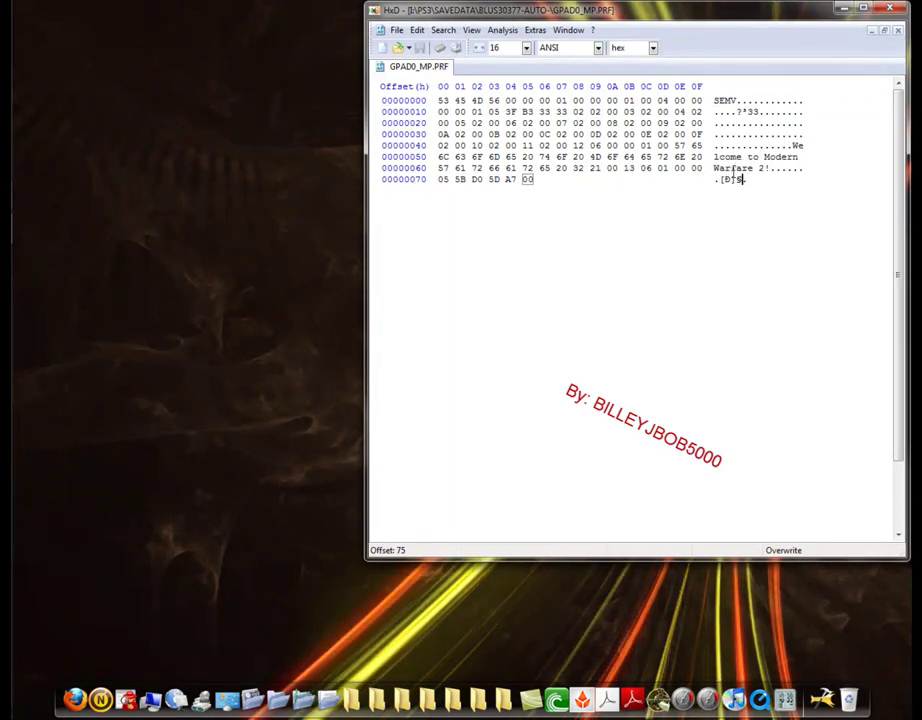
{"action": "left_click_drag", "start_coordinate": [793, 146], "coordinate": [763, 169]}
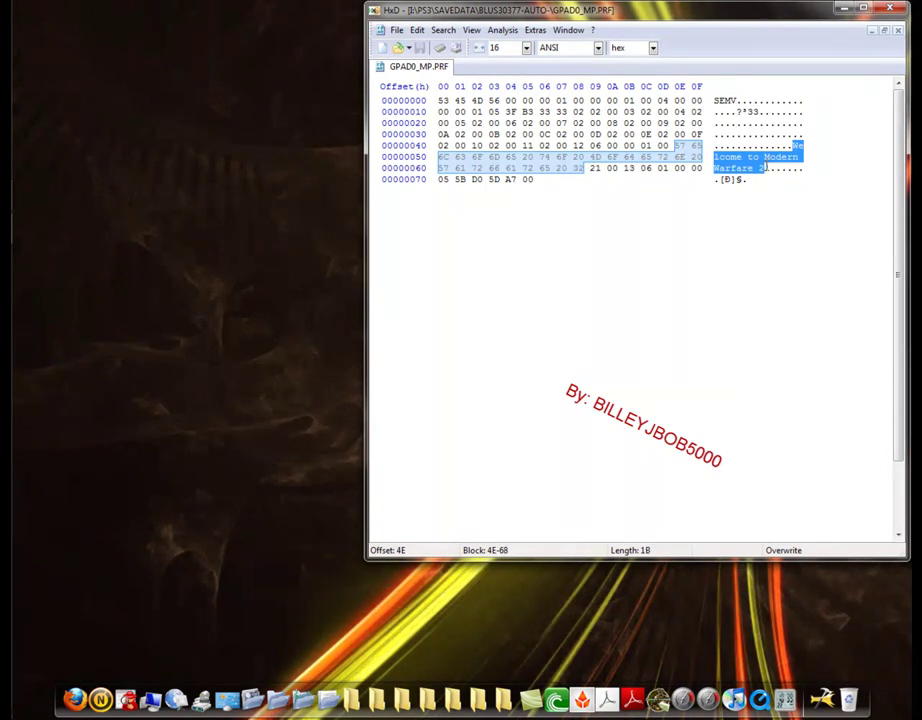
{"action": "right_click", "coordinate": [757, 170]}
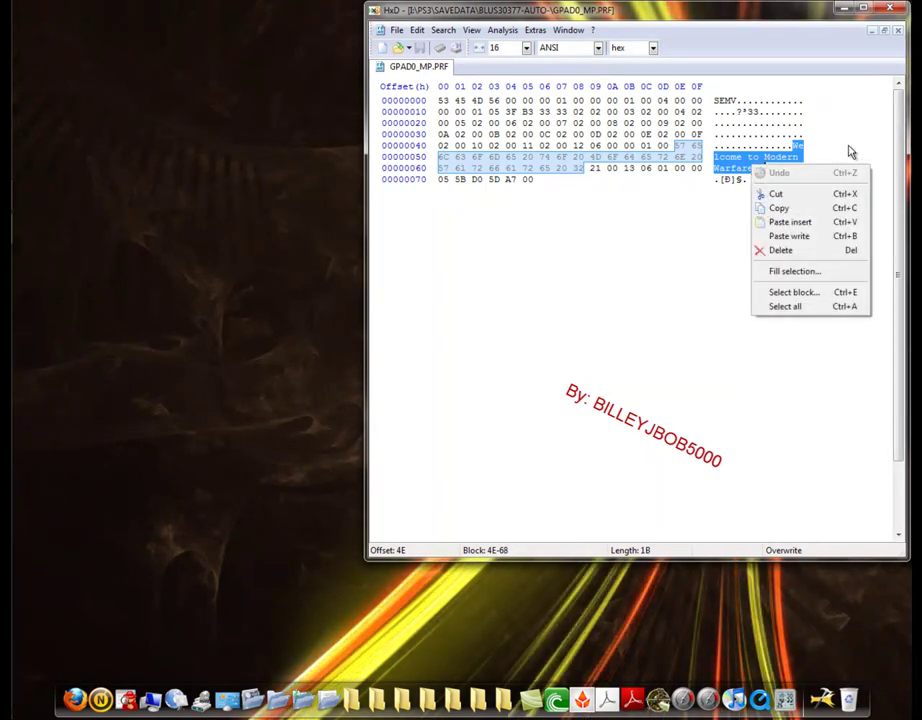
{"action": "left_click", "coordinate": [816, 155]}
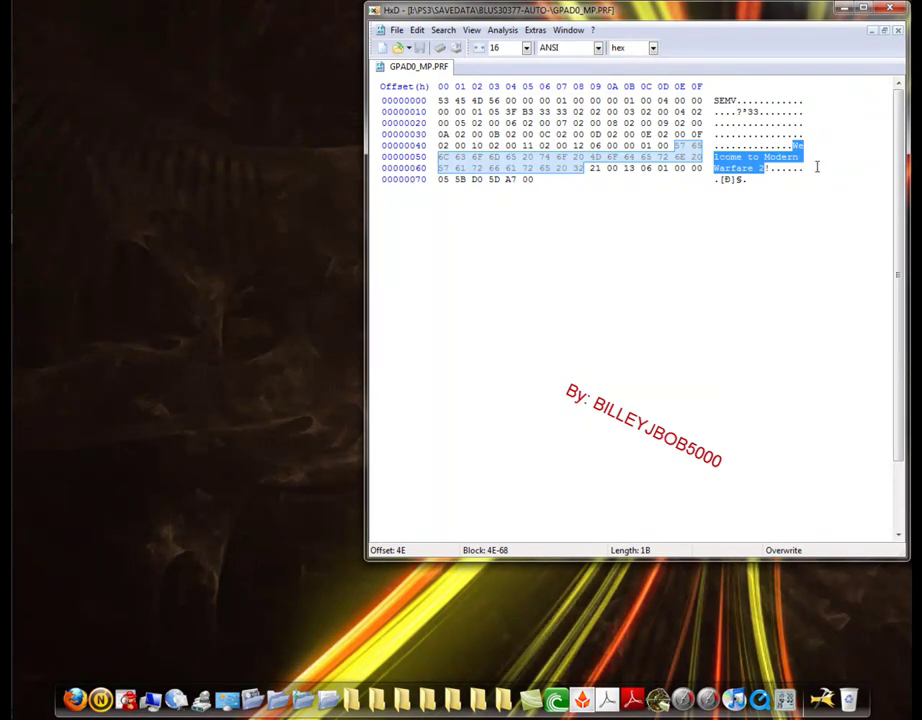
{"action": "left_click", "coordinate": [778, 193]}
Overwrite the first two letters of the "Welcome to Modern Warfare 2" message with HJ in the text column.
{"action": "mouse_move", "coordinate": [796, 146]}
{"action": "left_mouse_down"}
{"action": "mouse_move", "coordinate": [795, 156]}
{"action": "mouse_move", "coordinate": [794, 146]}
{"action": "left_mouse_up"}
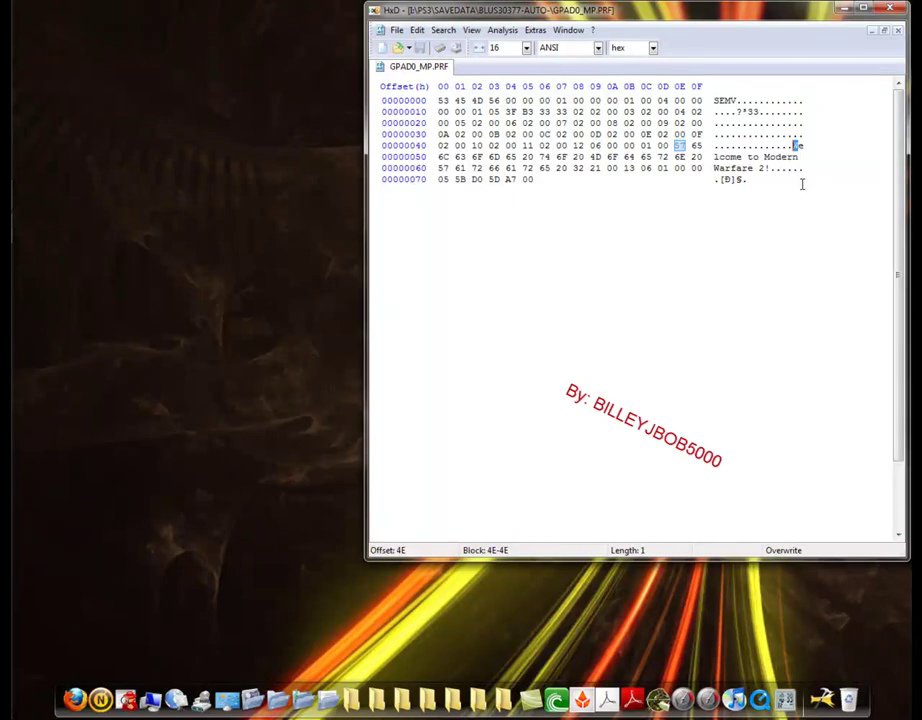
{"action": "type", "text": "Ne"}
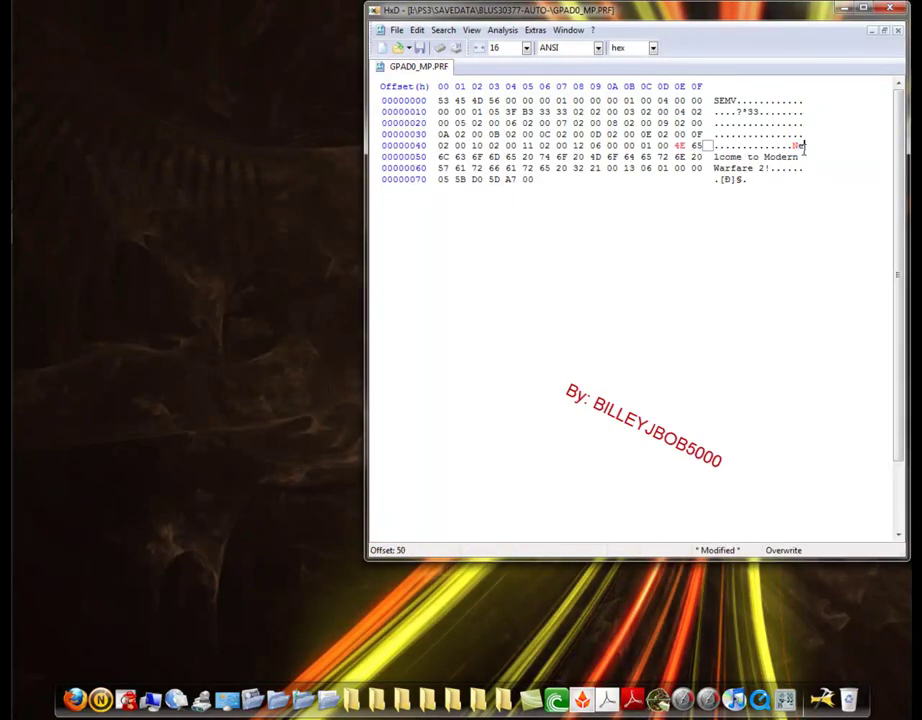
{"action": "left_click_drag", "start_coordinate": [803, 147], "coordinate": [797, 146]}
{"action": "type", "text": "J"}
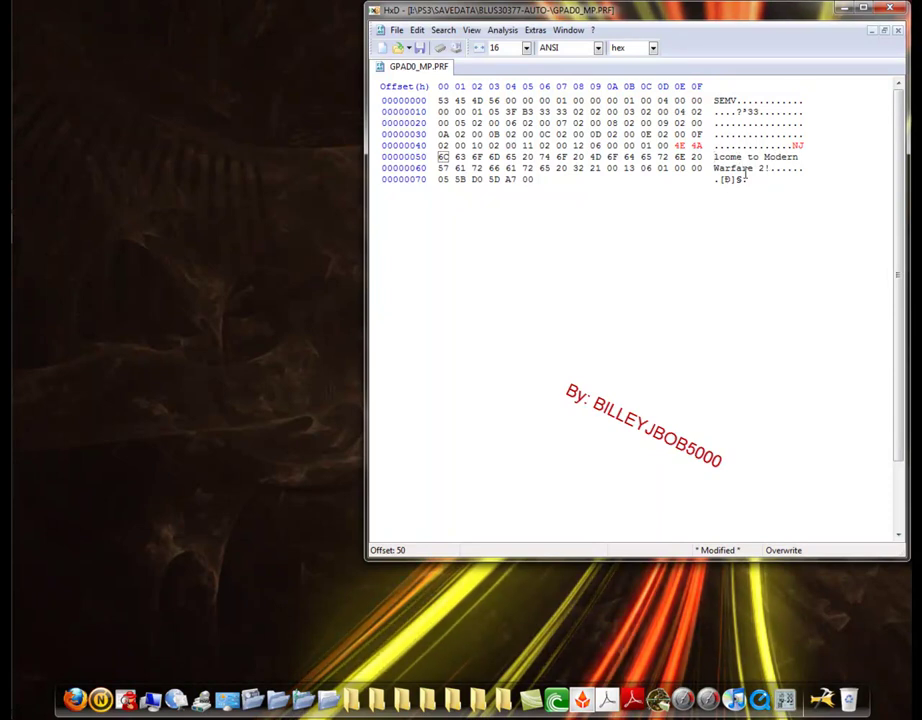
{"action": "left_click_drag", "start_coordinate": [797, 147], "coordinate": [794, 147]}
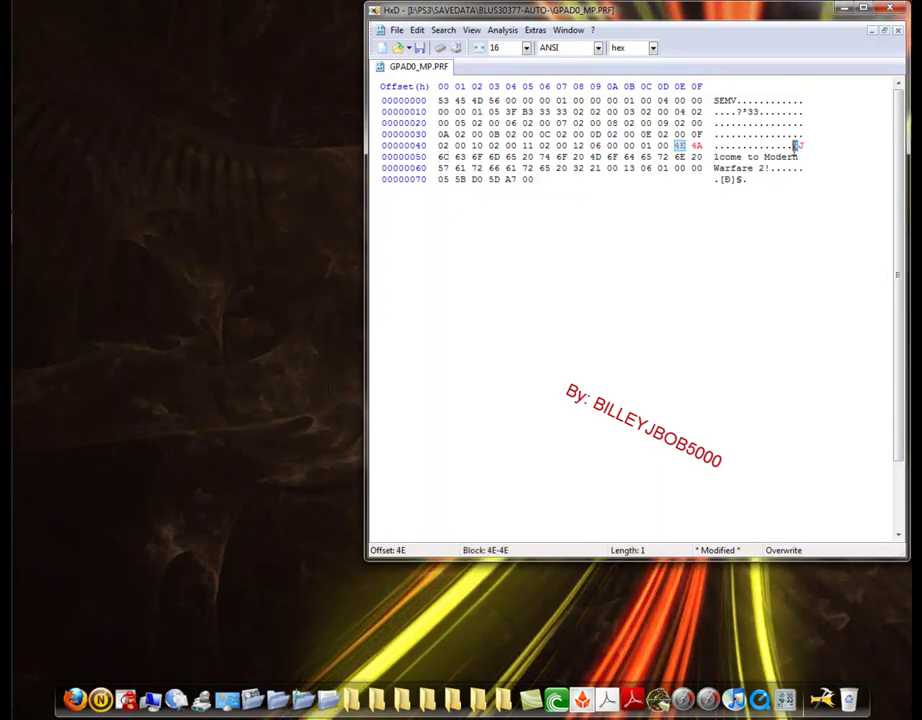
{"action": "type", "text": "H"}
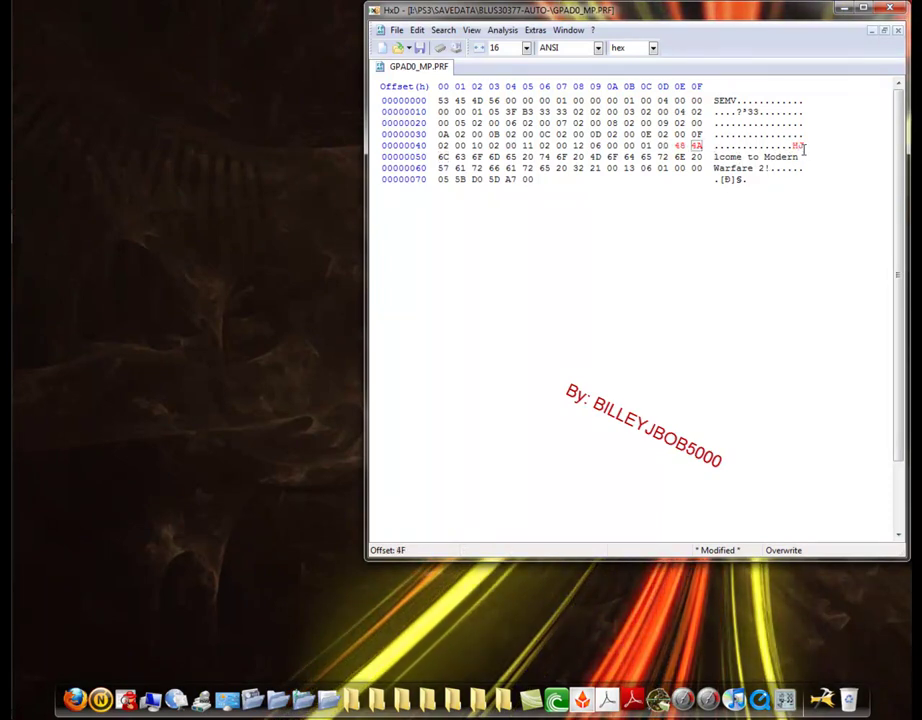
Replace the message before the exclamation mark with the copied text "BILLEYJBOB5000 OWNS NOOBS" using Paste insert.
{"action": "left_click_drag", "start_coordinate": [797, 146], "coordinate": [763, 168]}
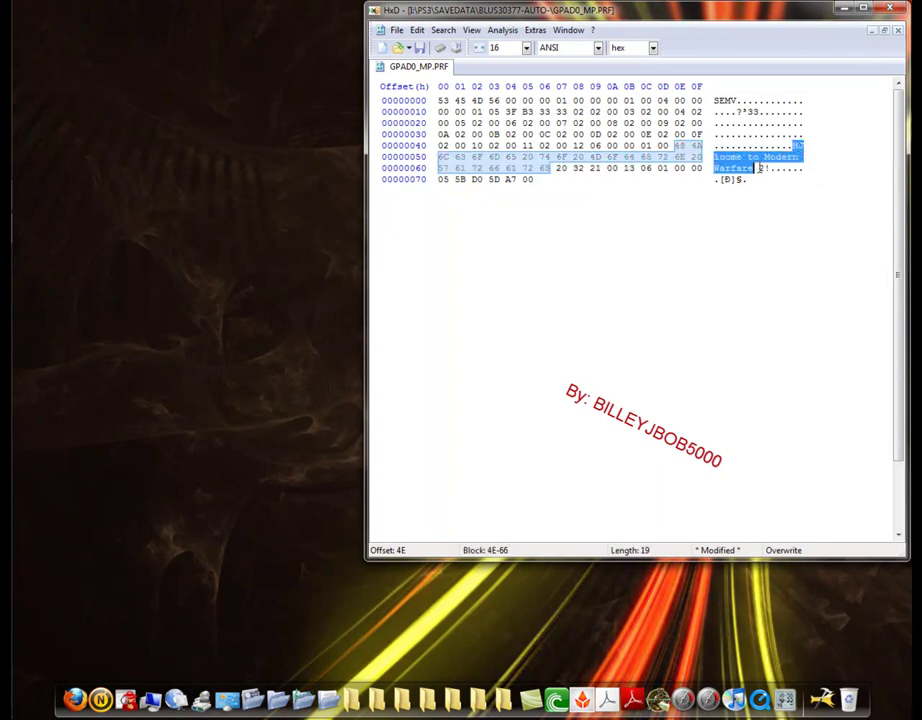
{"action": "right_click", "coordinate": [753, 171]}
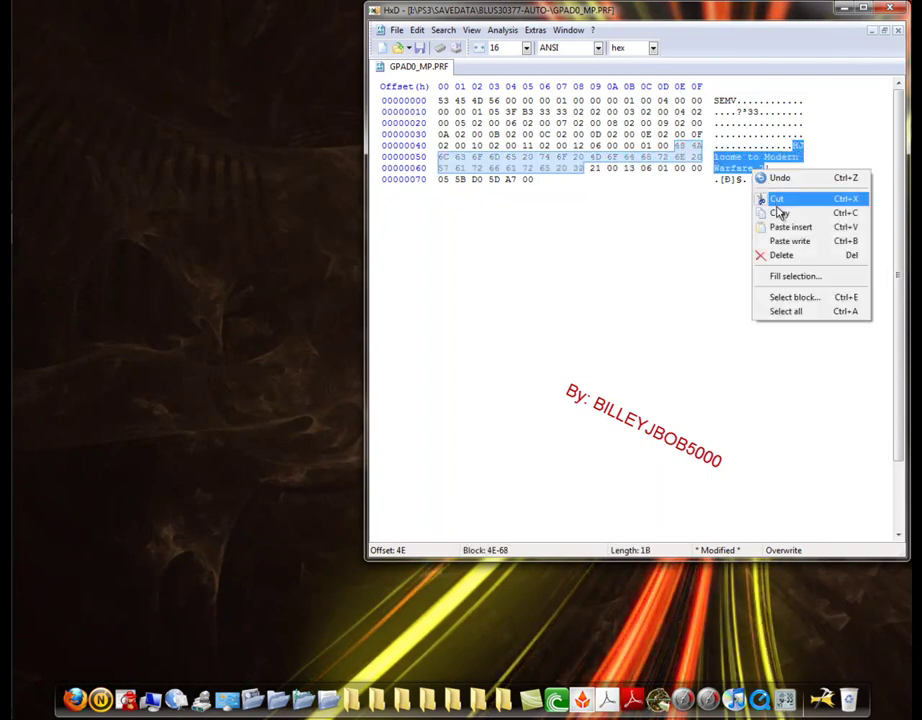
{"action": "left_click", "coordinate": [778, 230]}
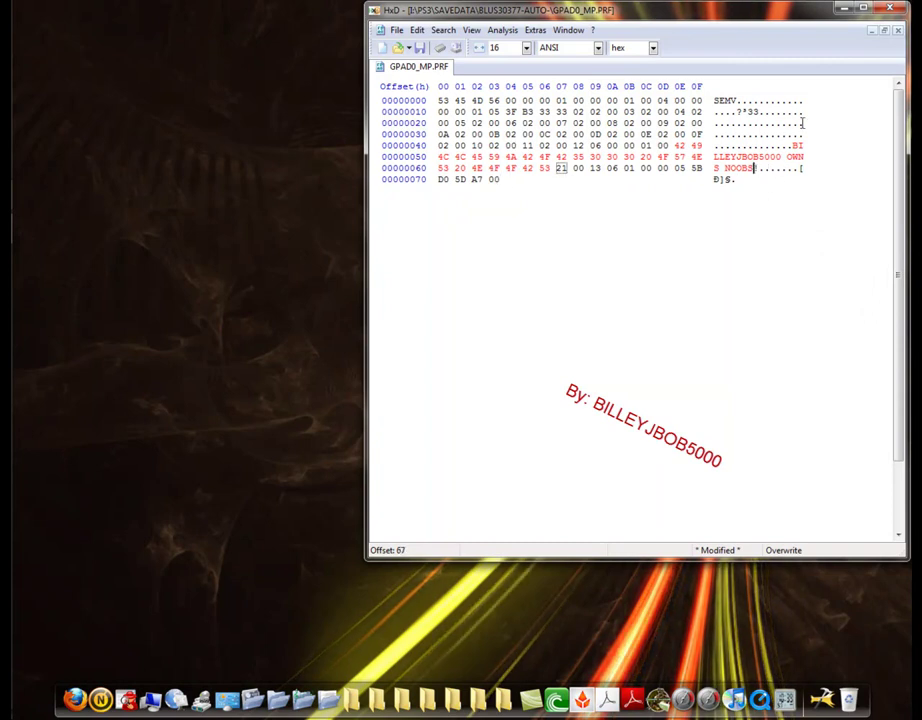
{"action": "left_click", "coordinate": [736, 183]}
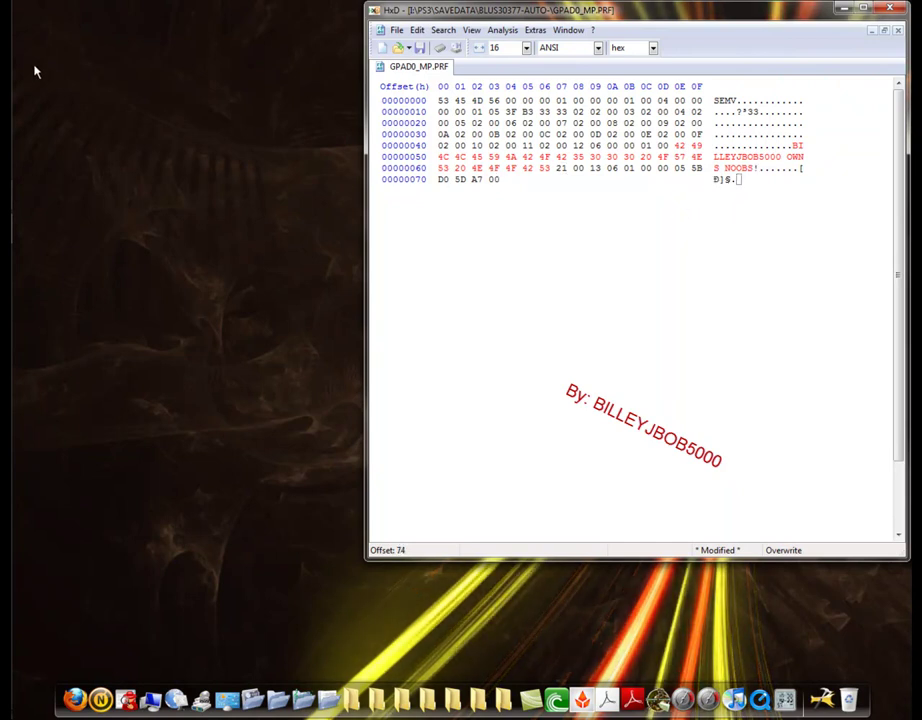
Open the Windows Character Map by running charmap from the Run dialog.
{"action": "left_click", "coordinate": [32, 18]}
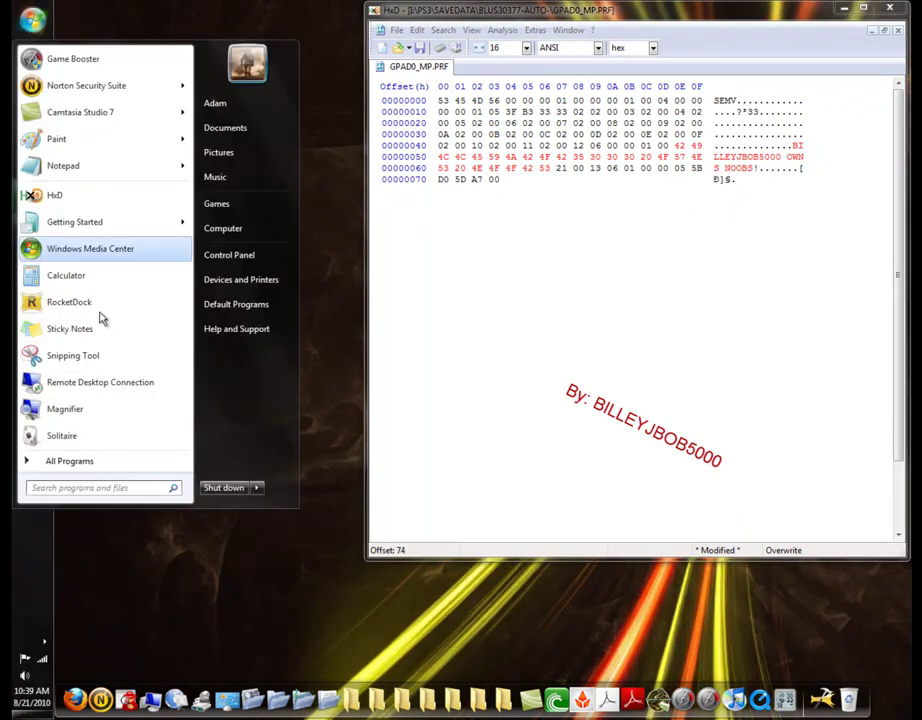
{"action": "left_click", "coordinate": [65, 489]}
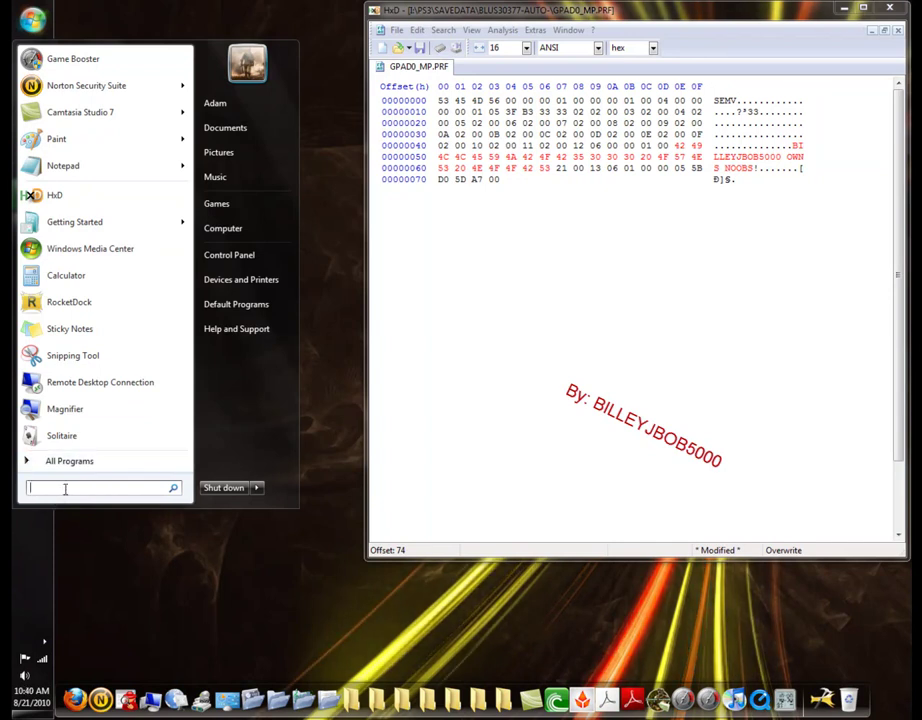
{"action": "type", "text": "RUN"}
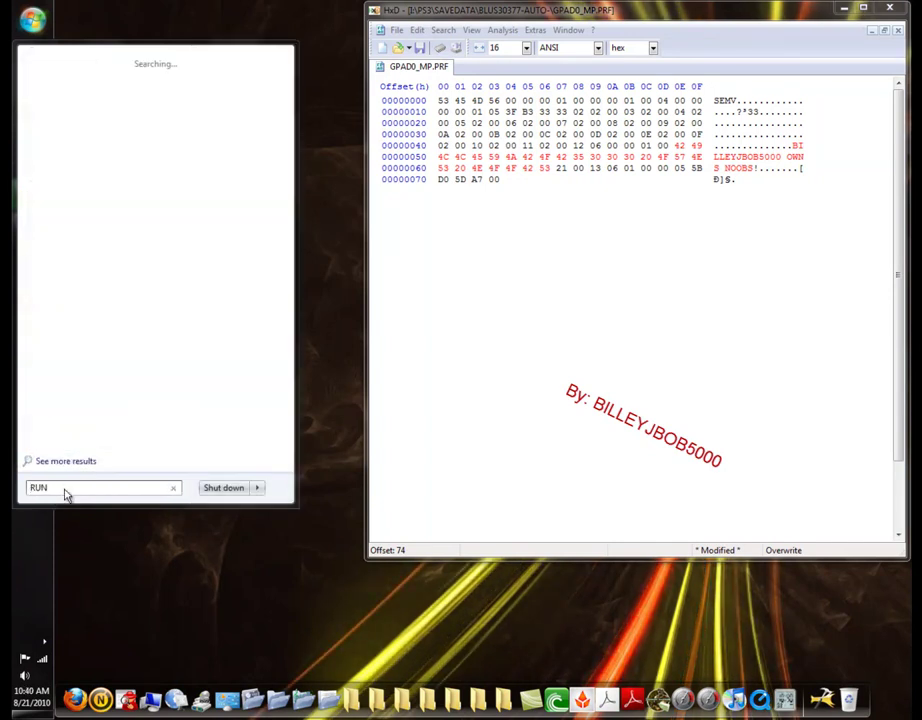
{"action": "key", "text": "Return"}
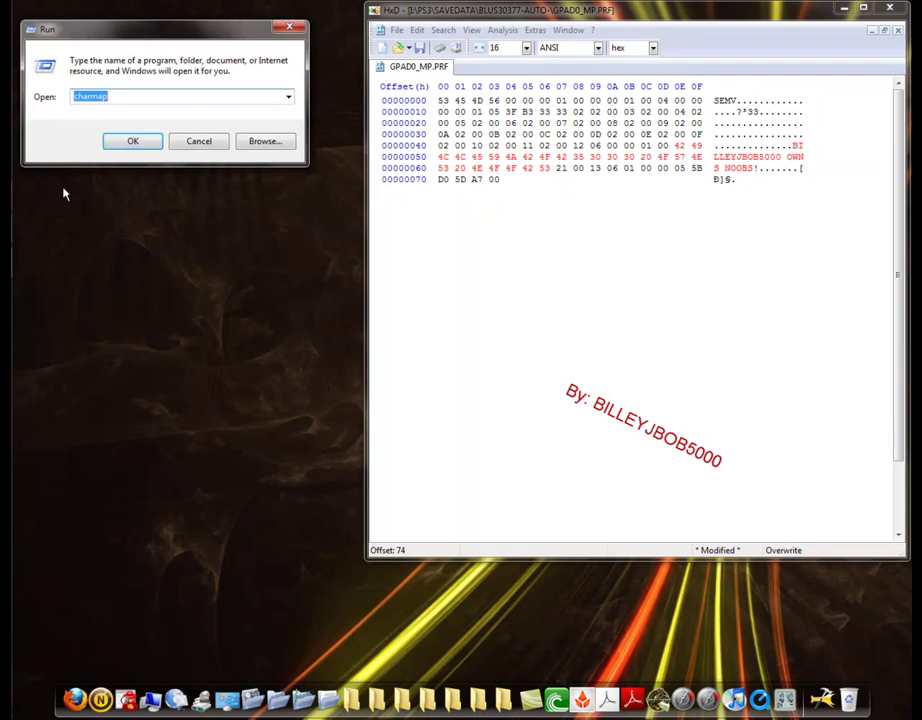
{"action": "left_click", "coordinate": [76, 96]}
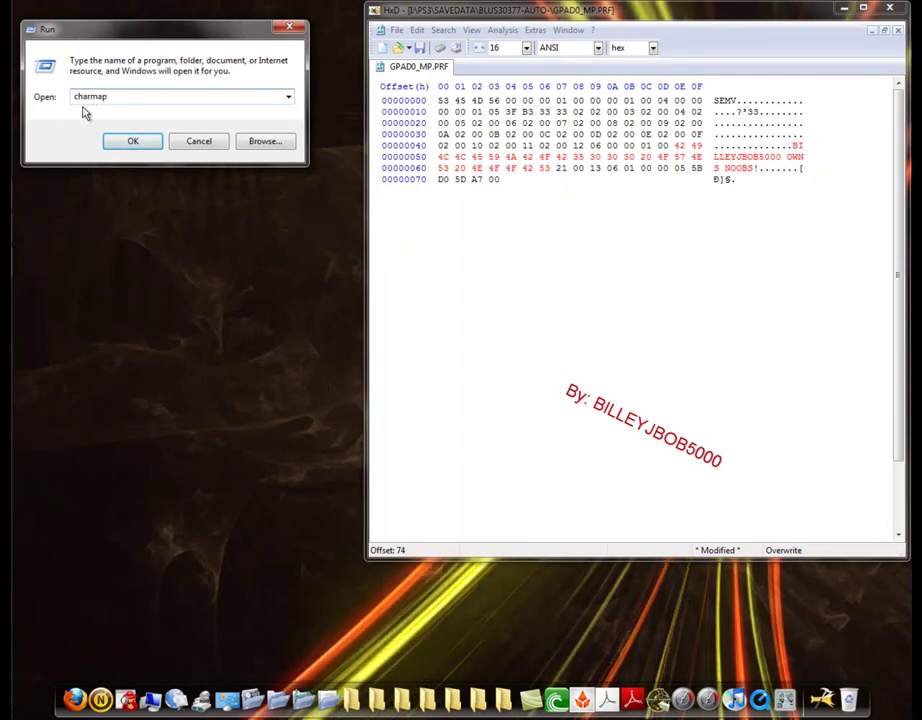
{"action": "left_click", "coordinate": [133, 142]}
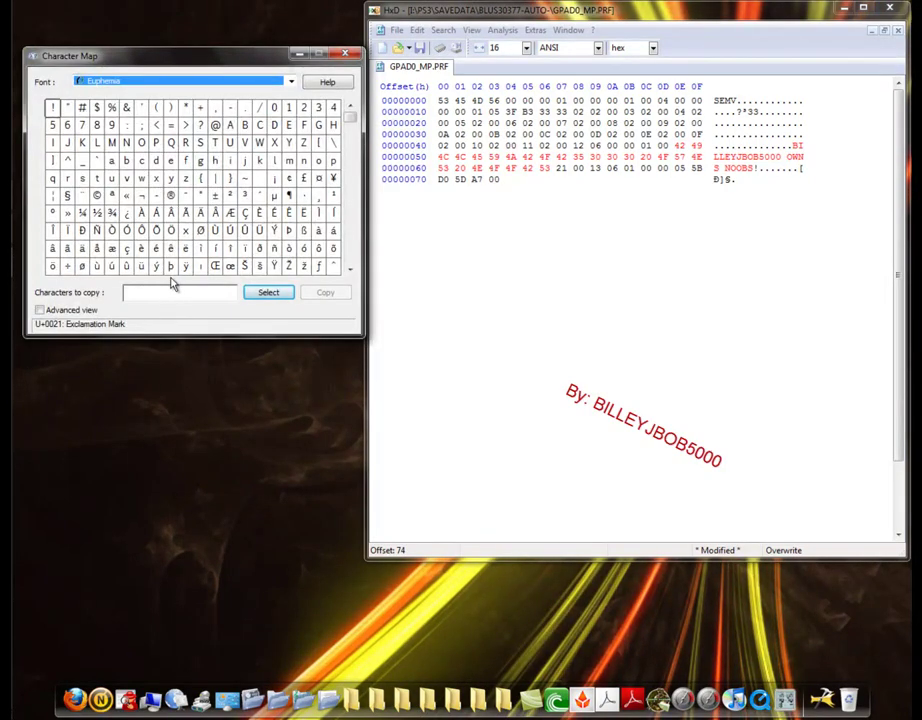
Examine the font list and browse the Euphemia font's characters in Character Map for usable special symbols.
{"action": "left_click", "coordinate": [240, 86]}
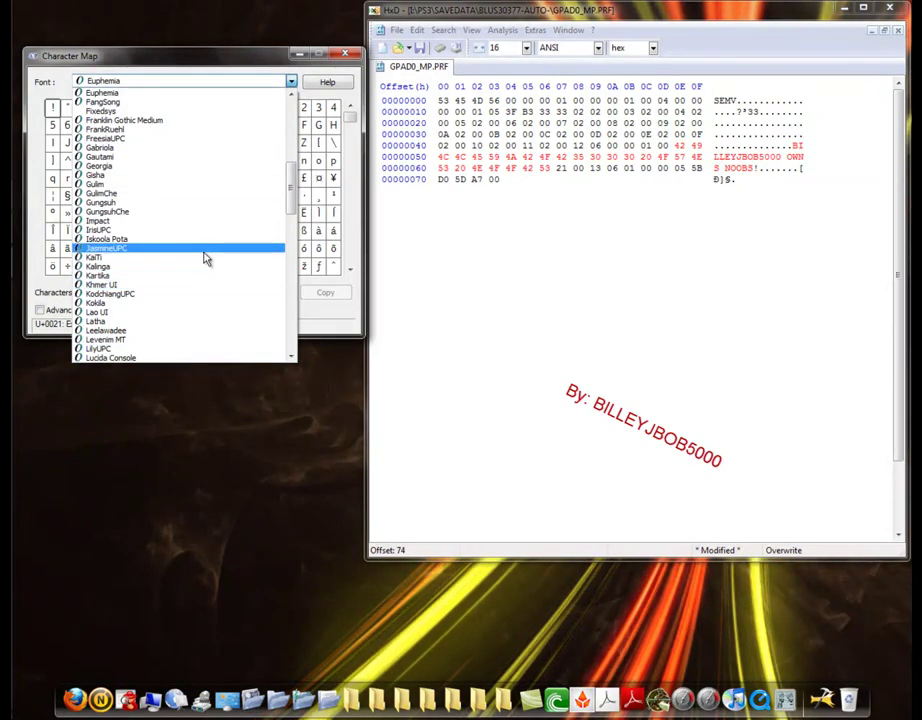
{"action": "left_click", "coordinate": [200, 57]}
{"action": "left_click", "coordinate": [51, 114]}
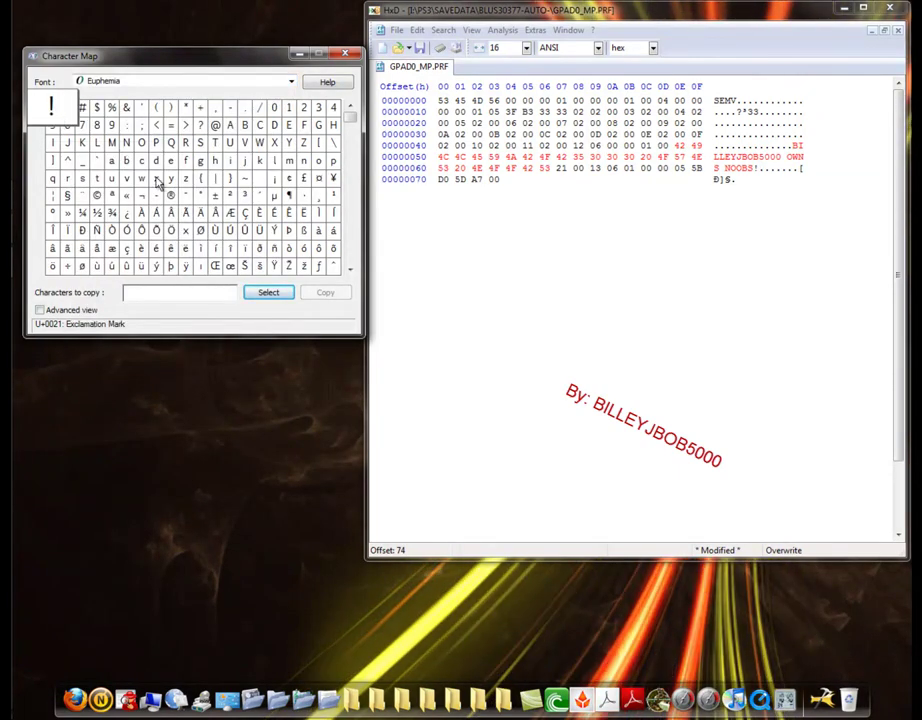
{"action": "left_click", "coordinate": [331, 269]}
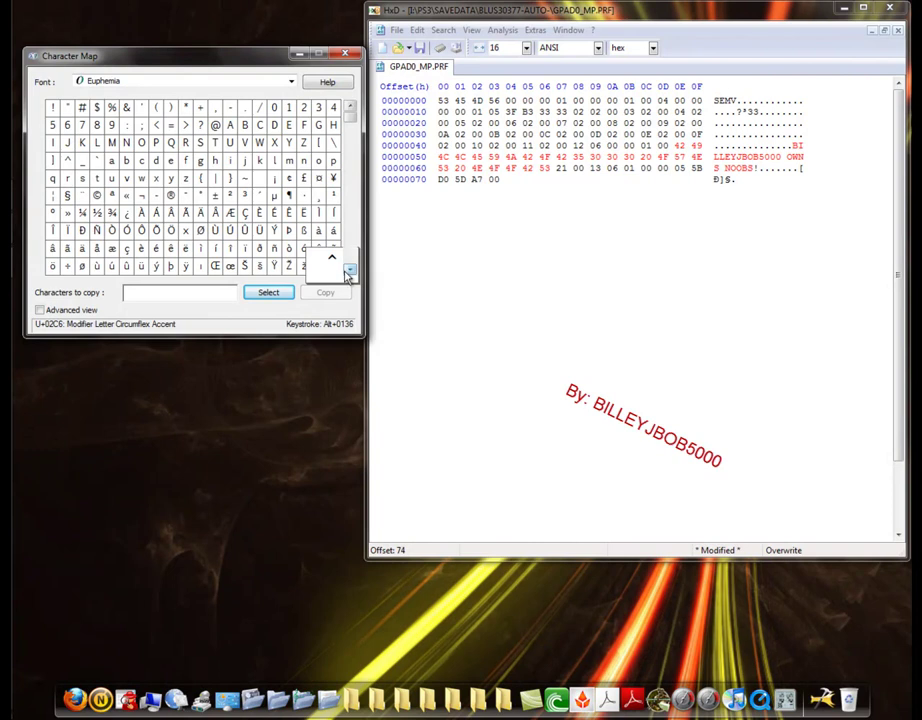
{"action": "left_click", "coordinate": [350, 270]}
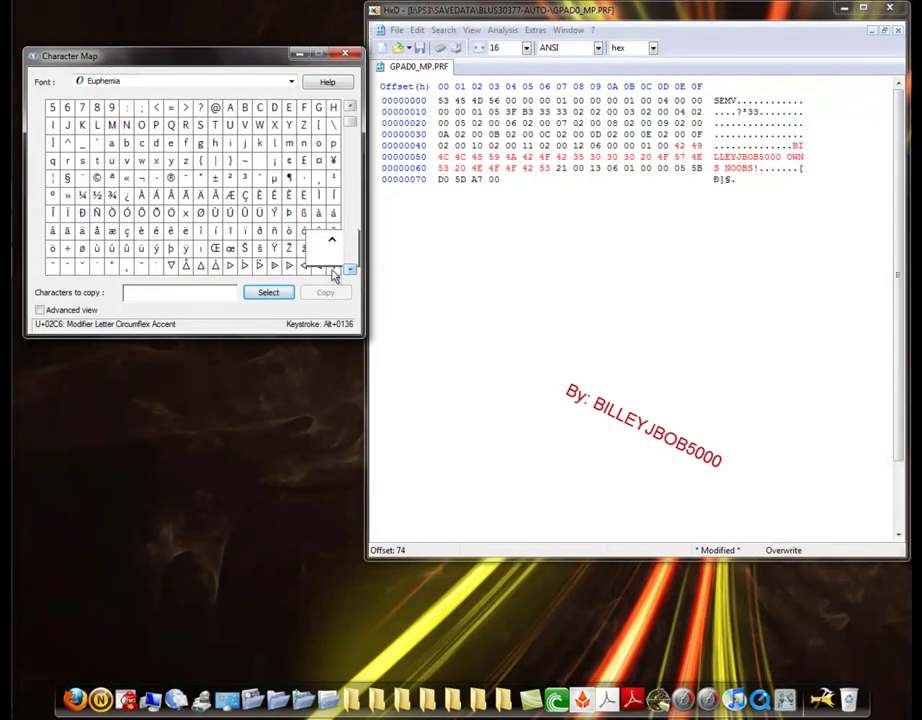
{"action": "left_click", "coordinate": [60, 266]}
{"action": "left_click", "coordinate": [120, 270]}
{"action": "left_click", "coordinate": [140, 268]}
{"action": "left_click", "coordinate": [171, 266]}
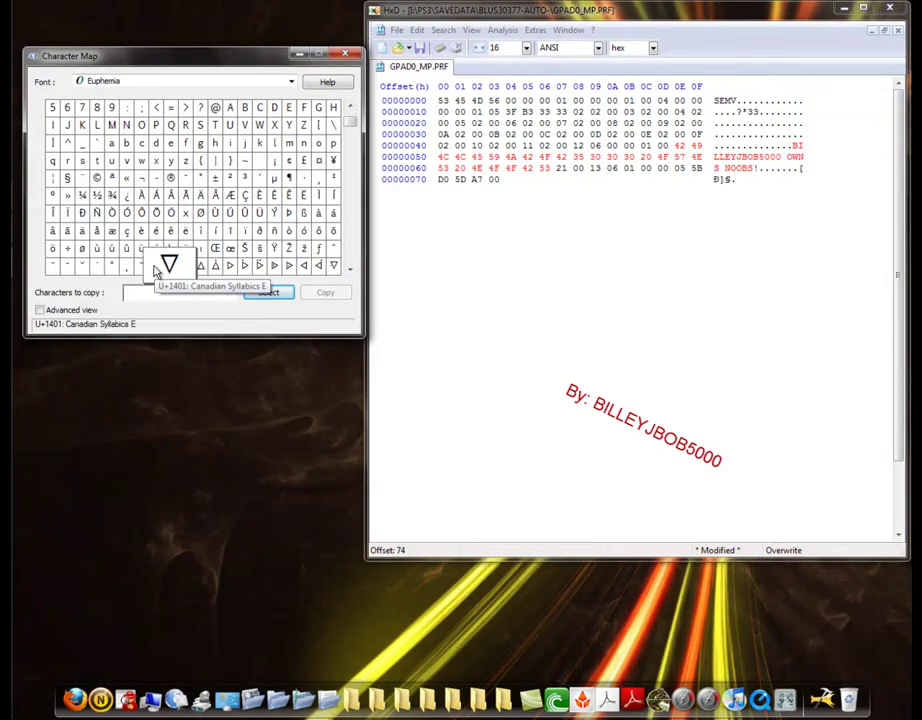
{"action": "left_click", "coordinate": [350, 269]}
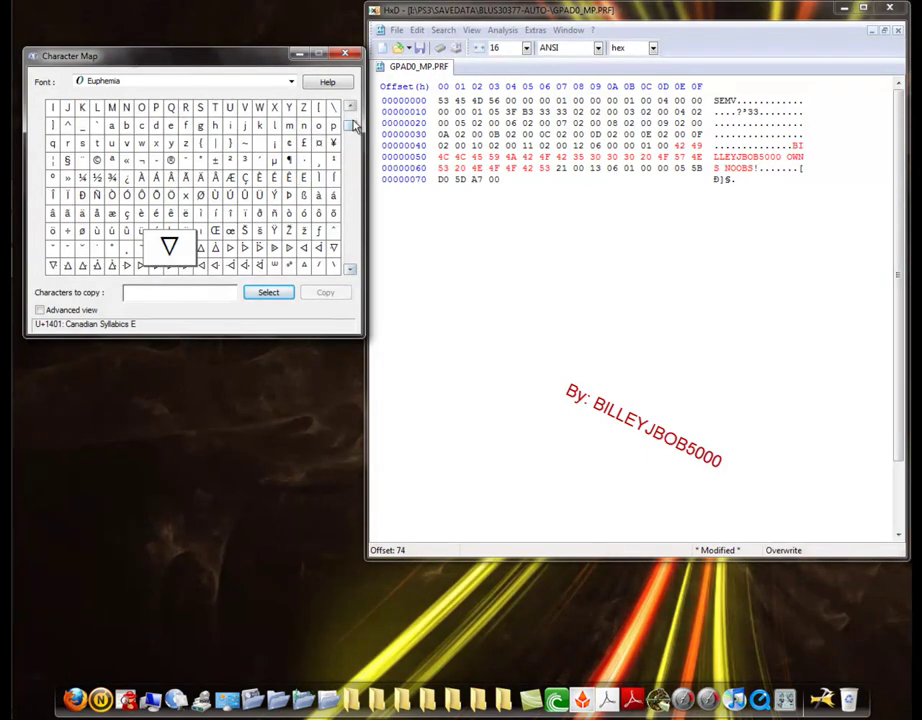
{"action": "left_click_drag", "start_coordinate": [353, 125], "coordinate": [353, 168]}
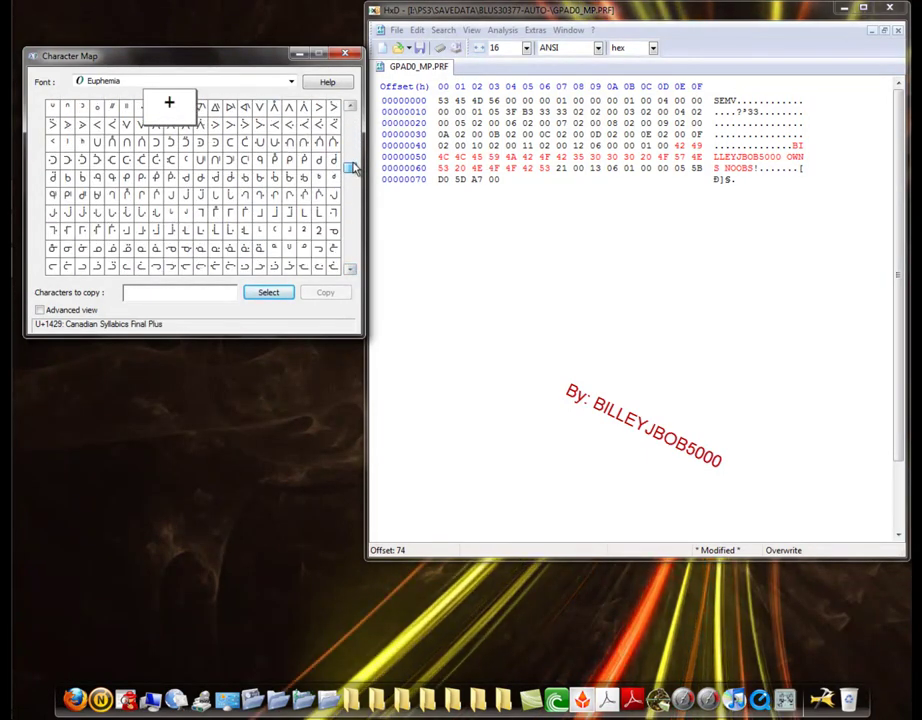
{"action": "left_click_drag", "start_coordinate": [353, 168], "coordinate": [343, 107]}
{"action": "left_click", "coordinate": [156, 160]}
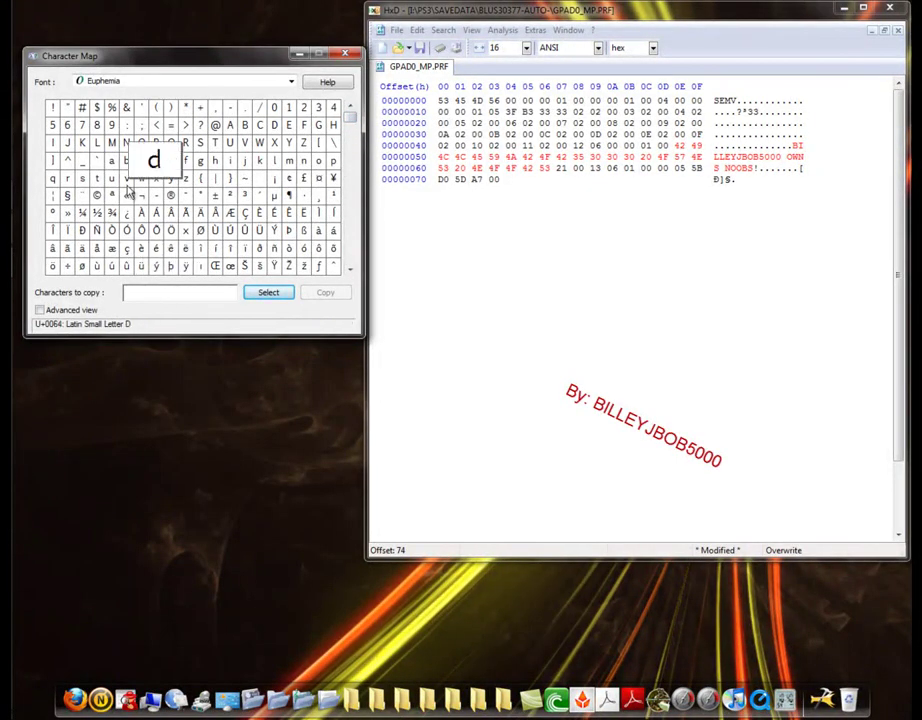
Copy the Ð character from Character Map and paste-insert it over the byte at offset 70 in the text column.
{"action": "left_click", "coordinate": [81, 231]}
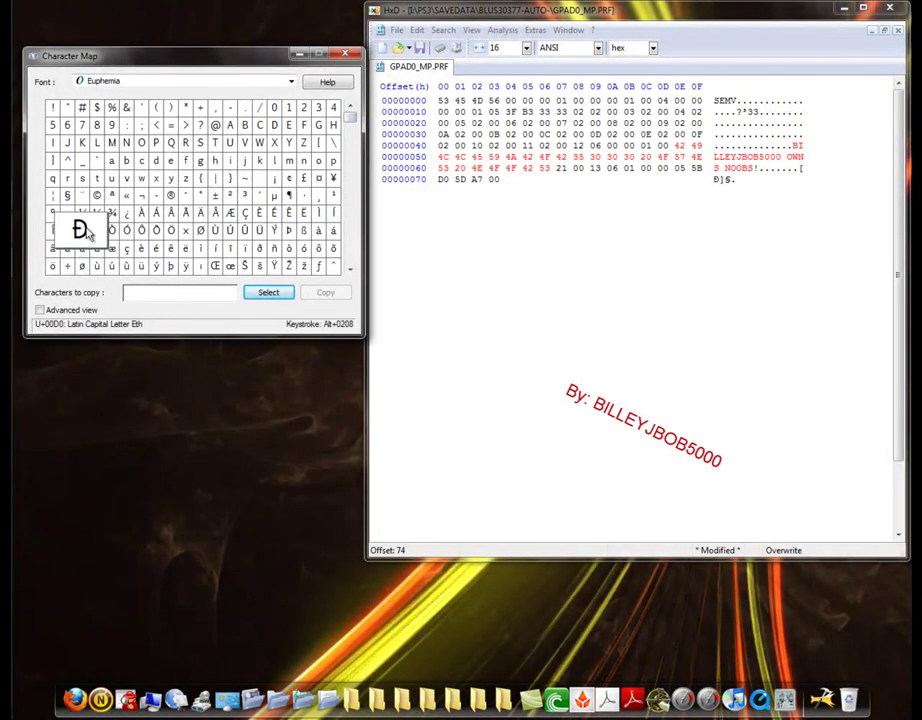
{"action": "left_click", "coordinate": [269, 293]}
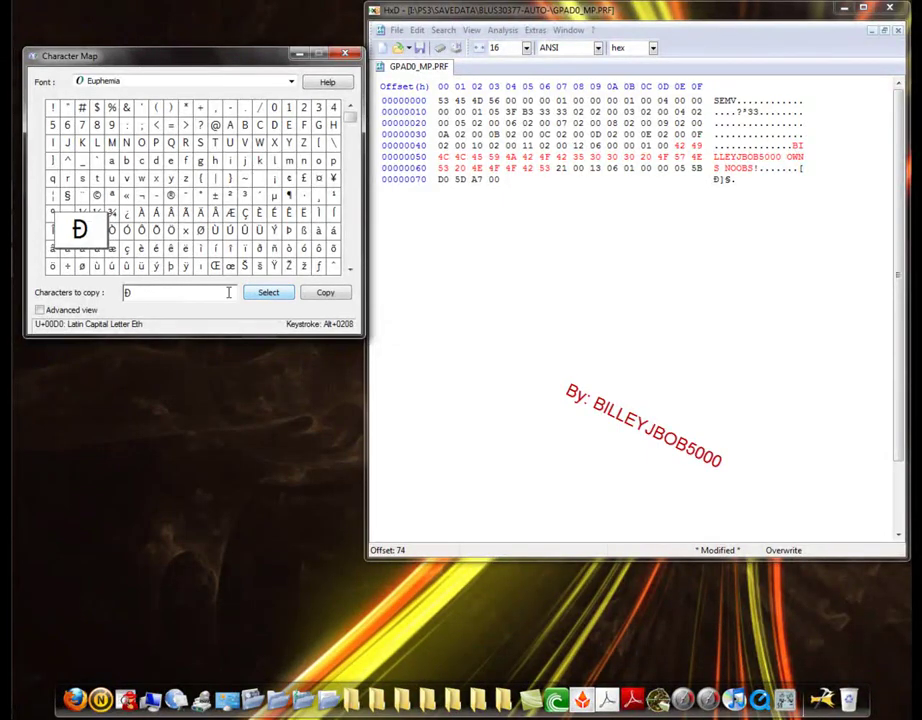
{"action": "left_click_drag", "start_coordinate": [228, 292], "coordinate": [102, 292]}
{"action": "left_click", "coordinate": [317, 296]}
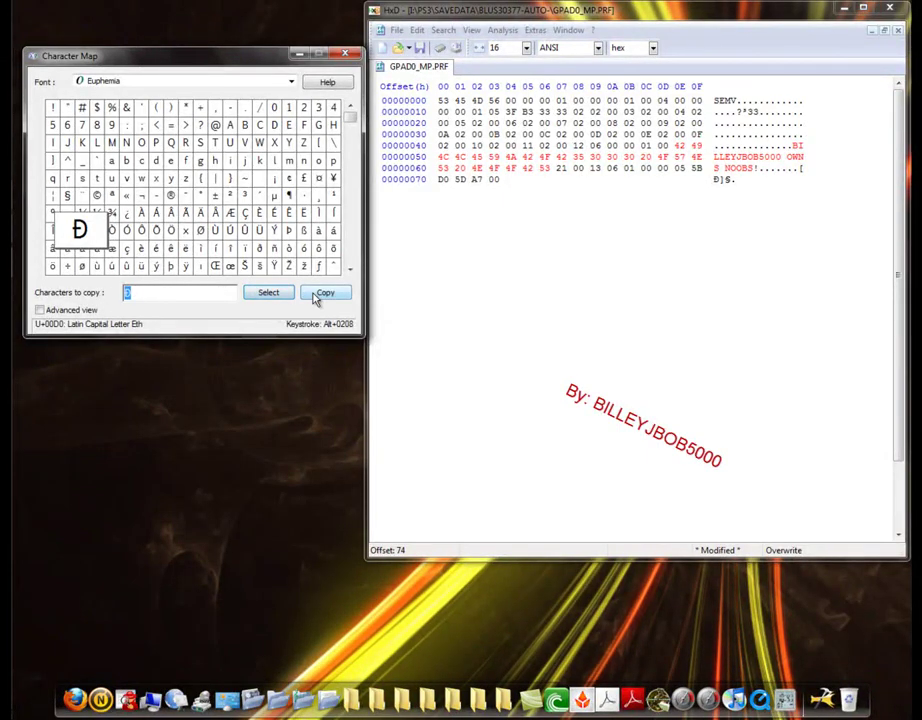
{"action": "left_click", "coordinate": [786, 251]}
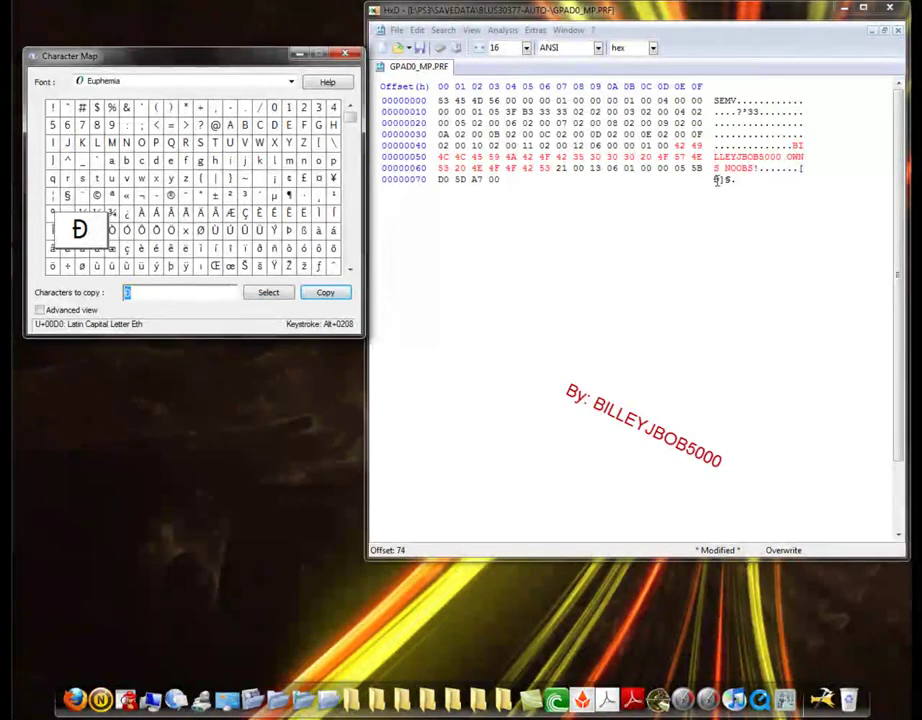
{"action": "left_click_drag", "start_coordinate": [714, 180], "coordinate": [716, 181]}
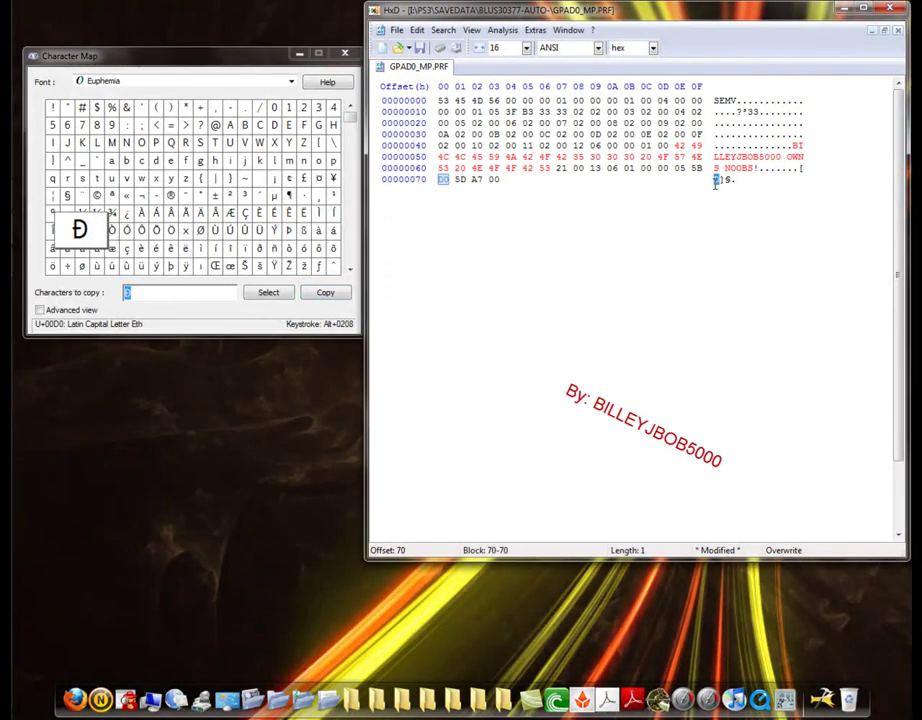
{"action": "right_click", "coordinate": [716, 181]}
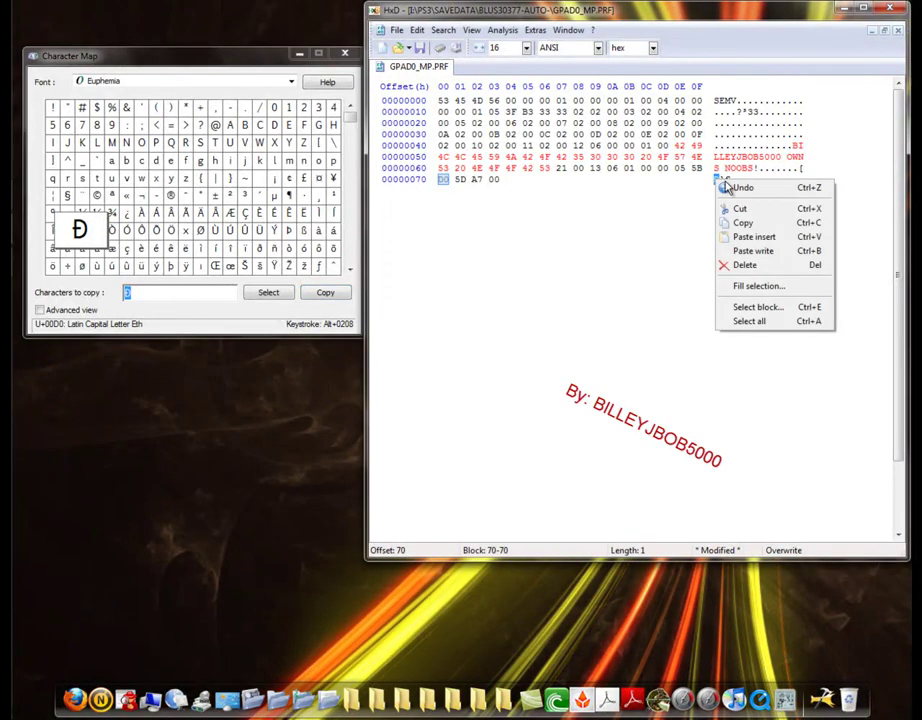
{"action": "left_click", "coordinate": [742, 238]}
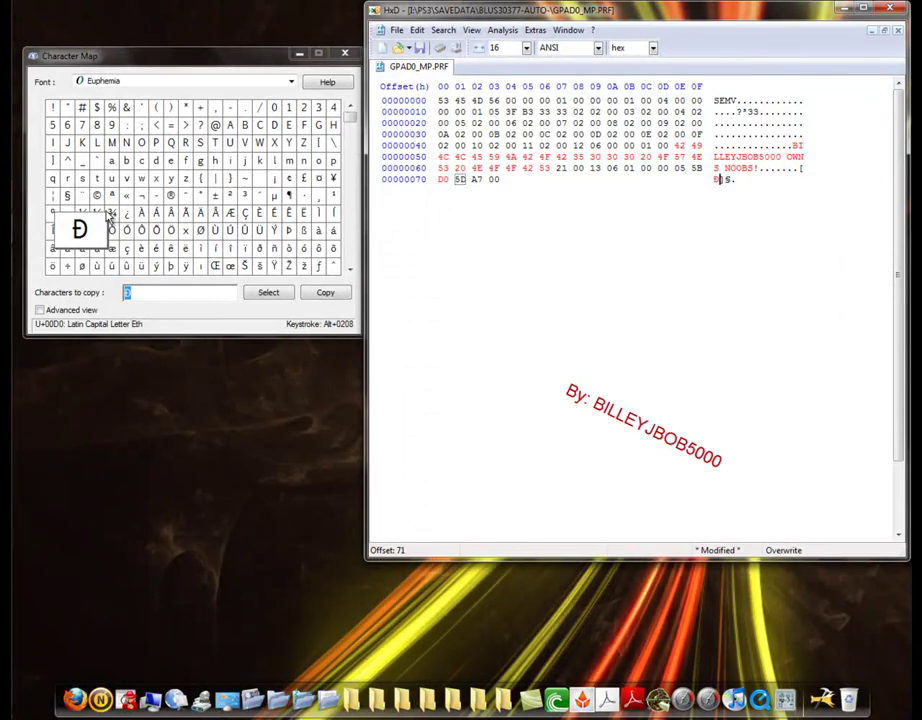
Copy the § character from Character Map and paste-insert it over the byte at offset 72 in the text column.
{"action": "left_click", "coordinate": [62, 197]}
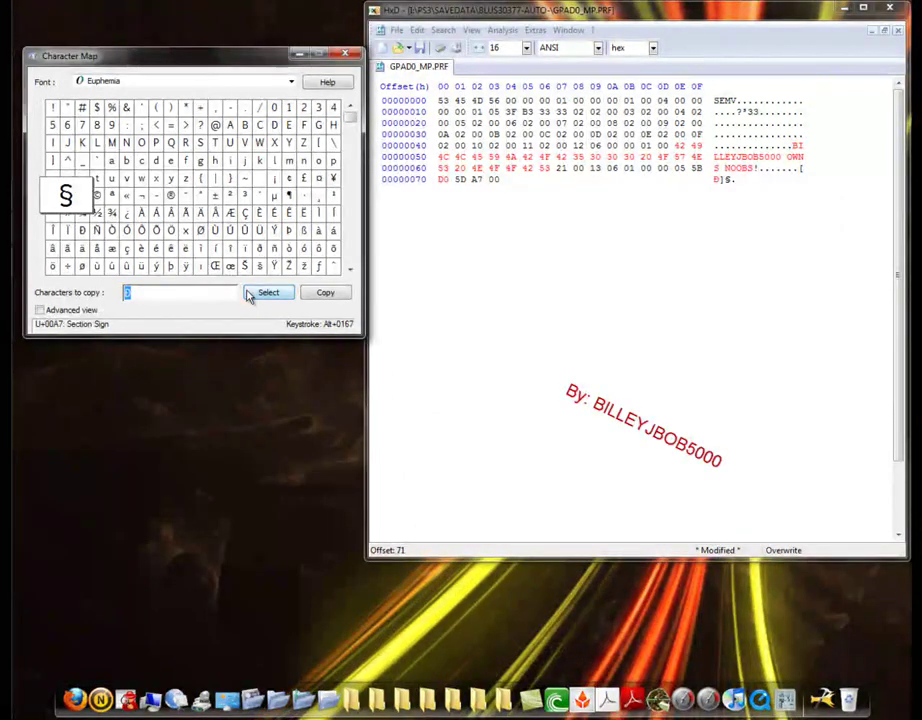
{"action": "left_click", "coordinate": [250, 293]}
{"action": "double_click", "coordinate": [160, 295]}
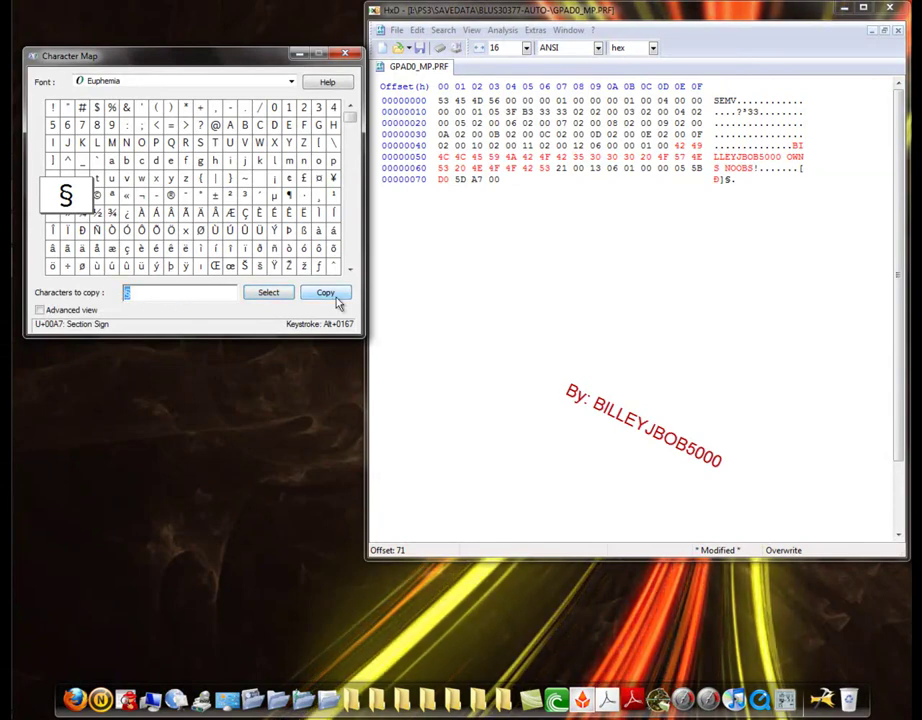
{"action": "left_click", "coordinate": [729, 180]}
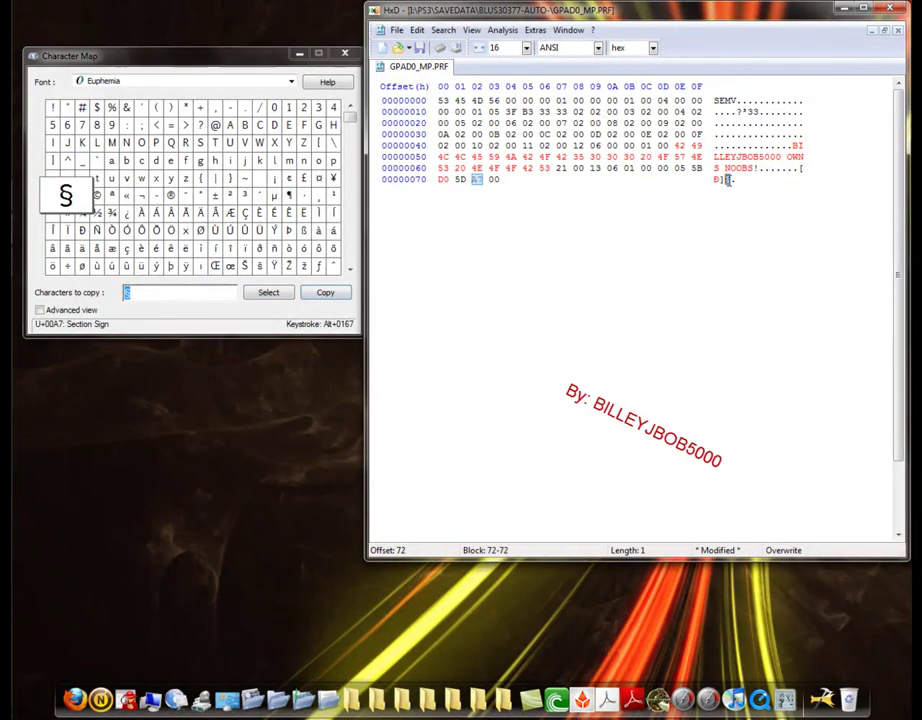
{"action": "right_click", "coordinate": [729, 181]}
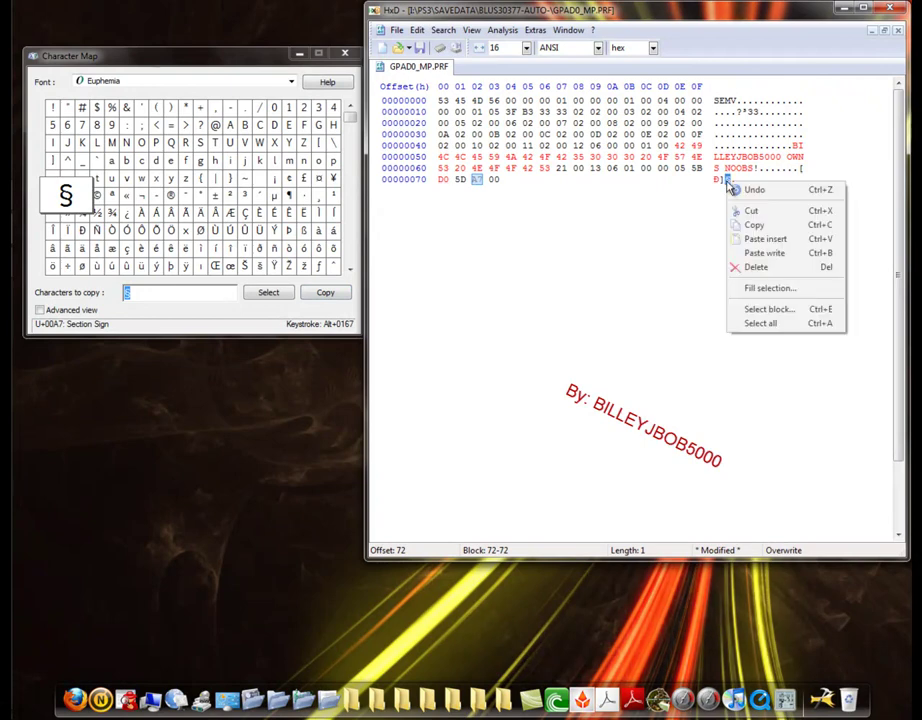
{"action": "left_click", "coordinate": [765, 239]}
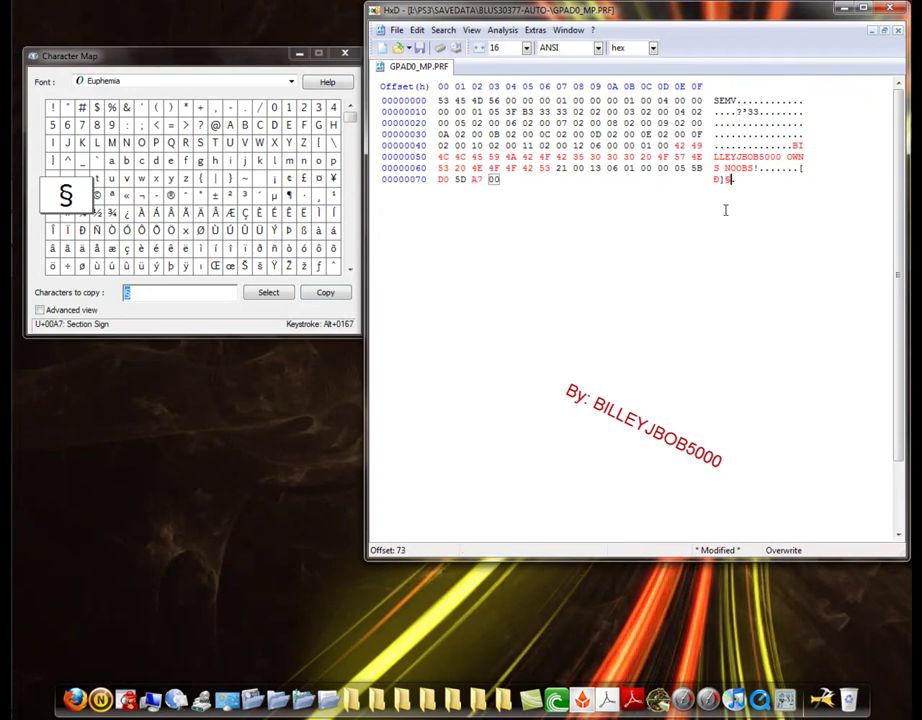
Save the modified GPAD0_MP.PRF file and close both Character Map and the hex editor.
{"action": "left_click", "coordinate": [345, 55]}
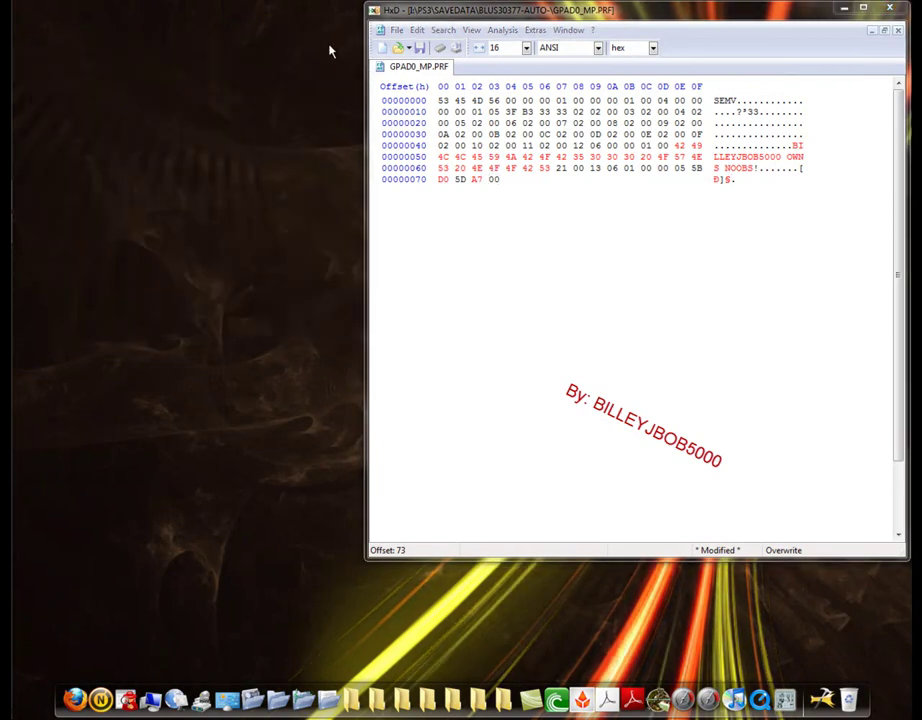
{"action": "left_click", "coordinate": [420, 50]}
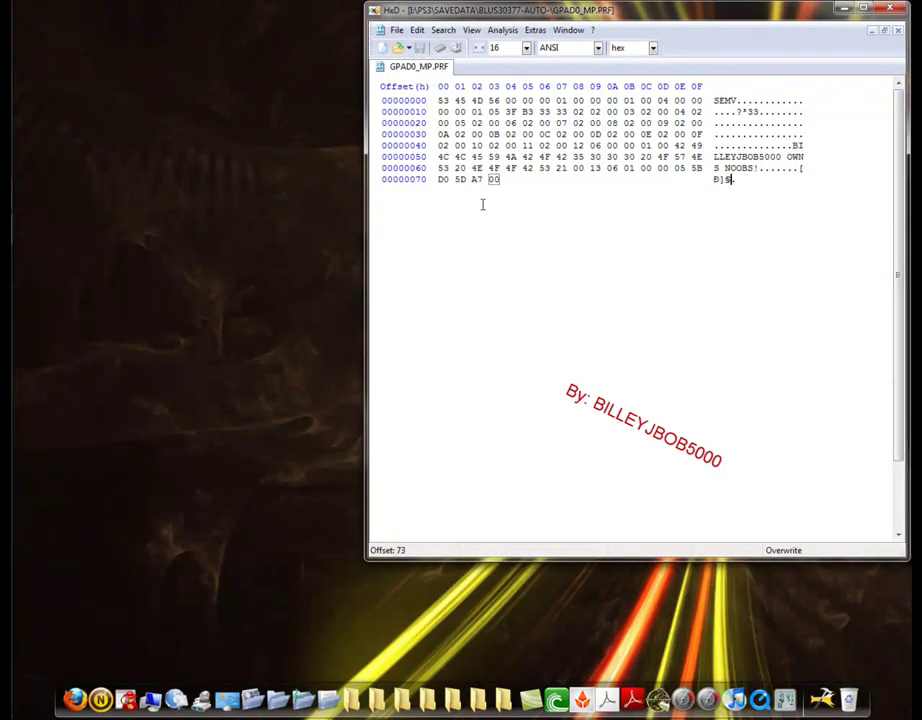
{"action": "left_click", "coordinate": [891, 10]}
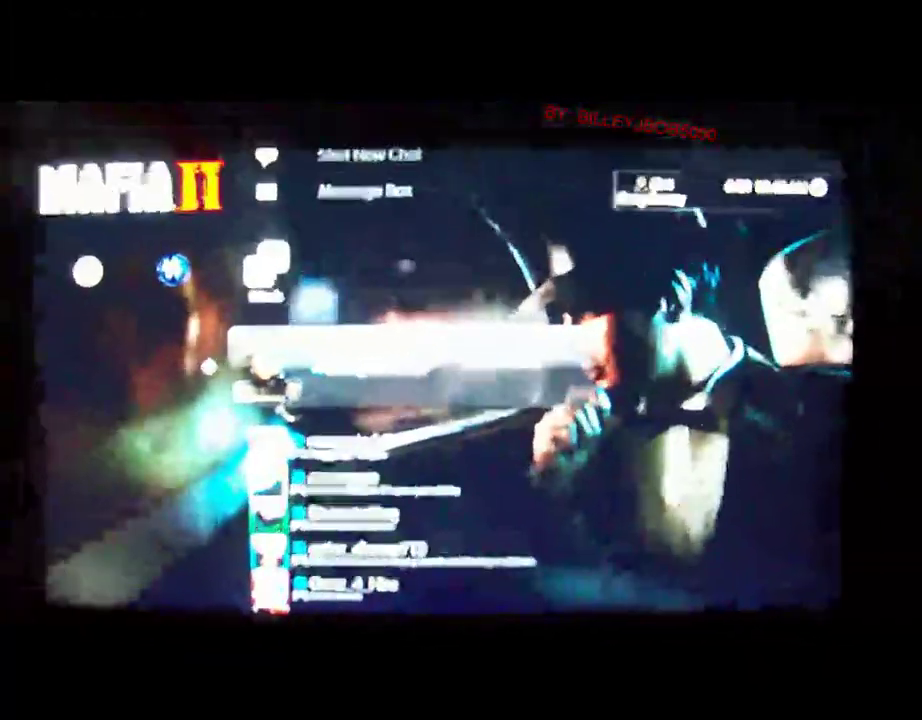
{"action": "key", "text": "Left"}
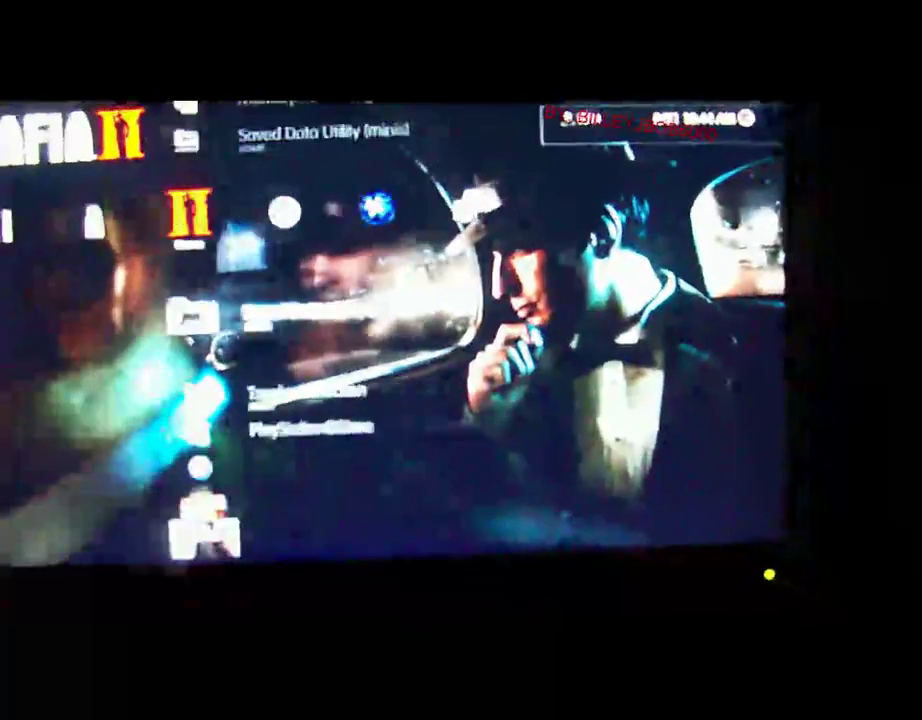